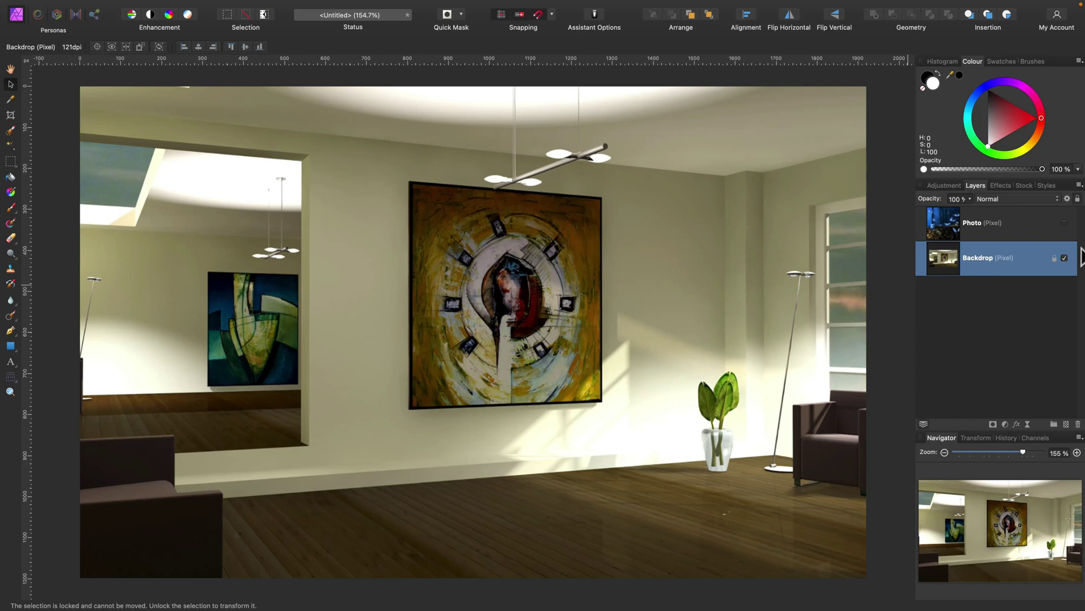
Select the hidden Photo layer above the Backdrop in the Layers panel.
left_click(1039, 226)
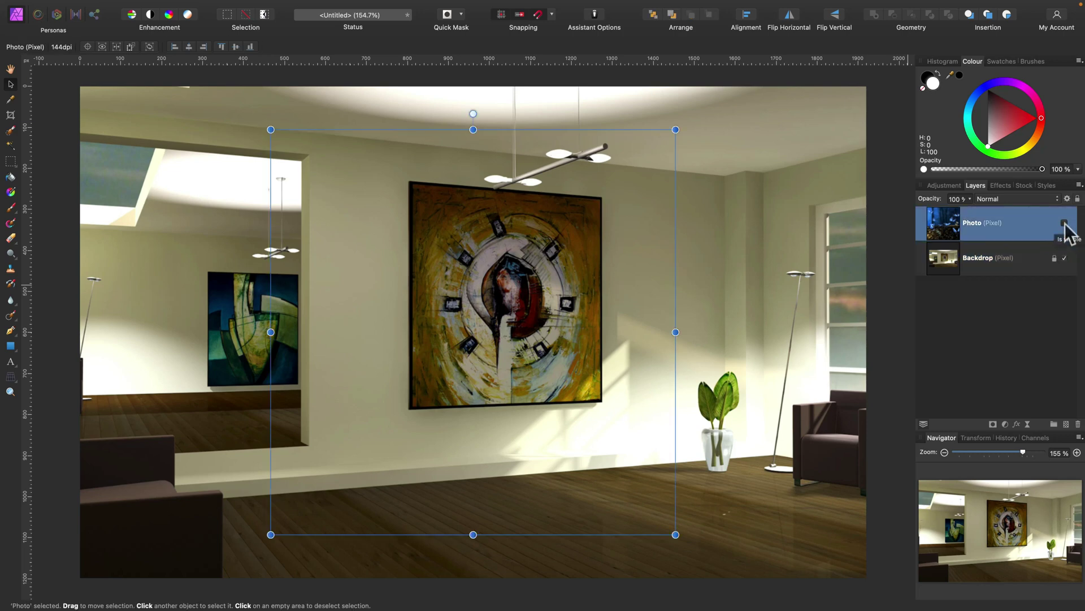
Show the butterfly photo, resize it to about 541 px square and position it over the painting frame.
left_click(1065, 223)
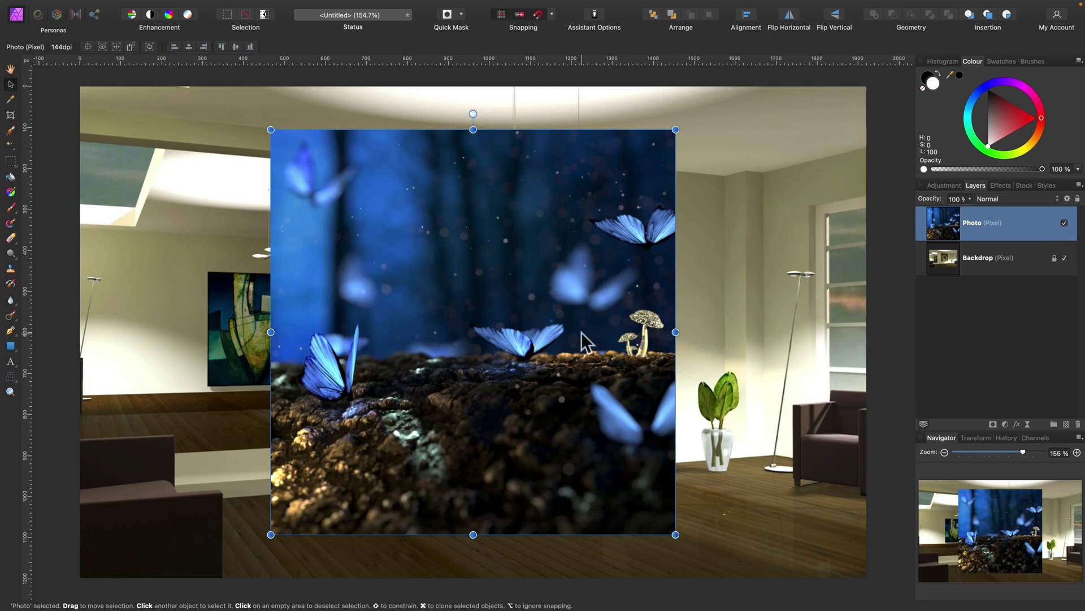
left_click_drag(676, 534, 507, 366)
left_click_drag(355, 227, 497, 283)
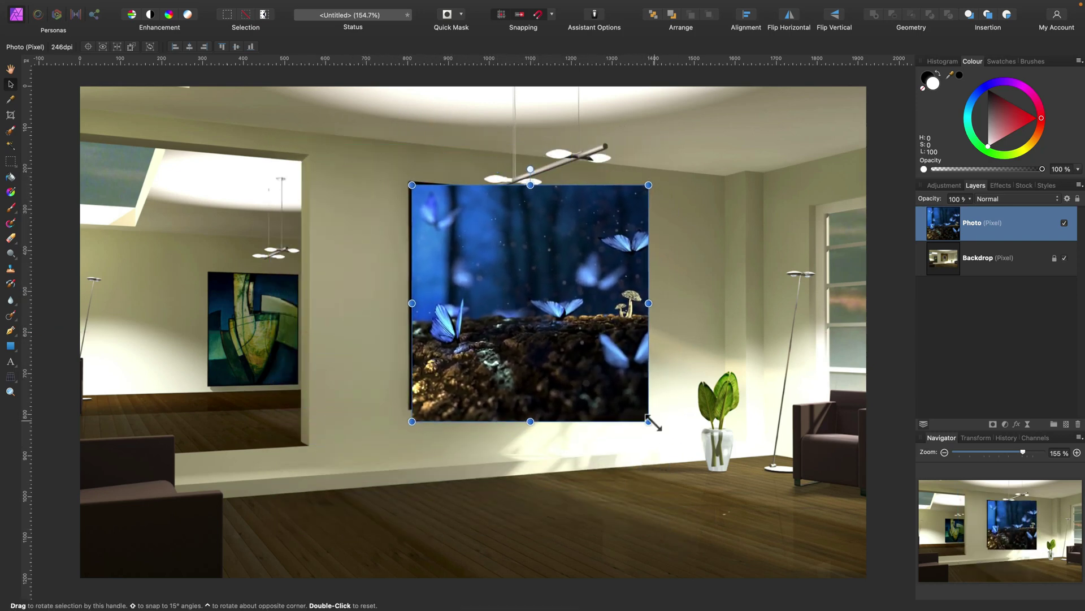
left_click_drag(649, 422, 627, 410)
key("super+equal")
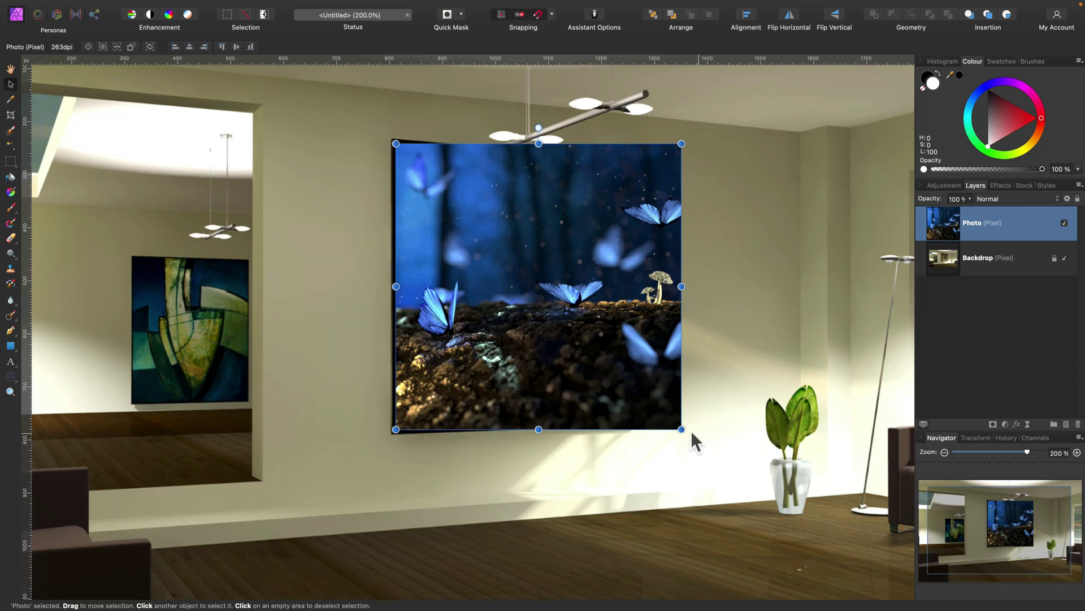
left_click_drag(681, 430, 681, 428)
key("Up")
key("Up")
key("Down")
left_click(1030, 255)
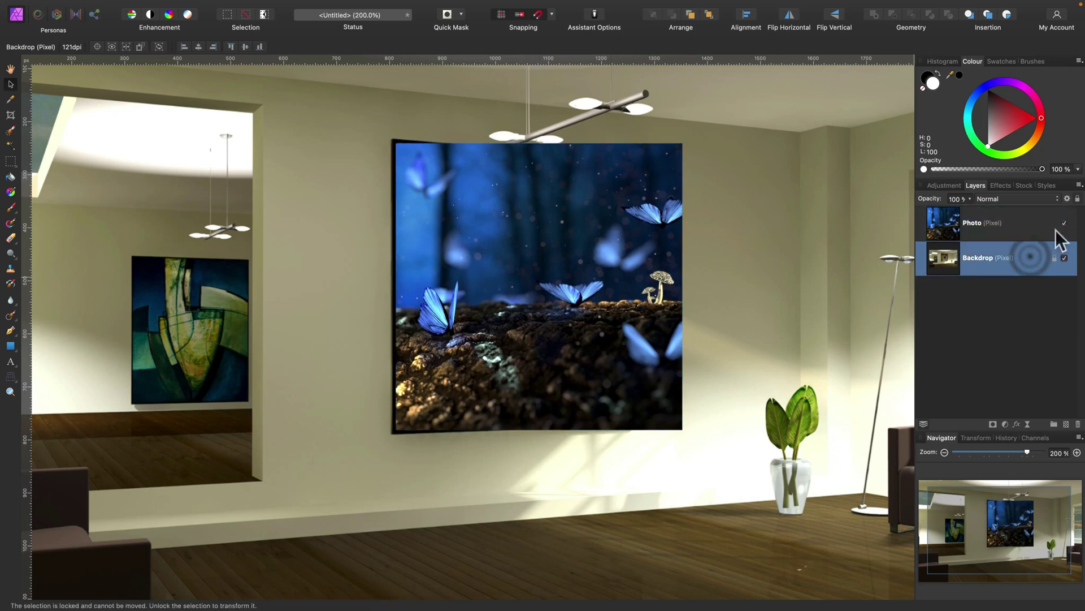
left_click(1065, 223)
left_click(1064, 223)
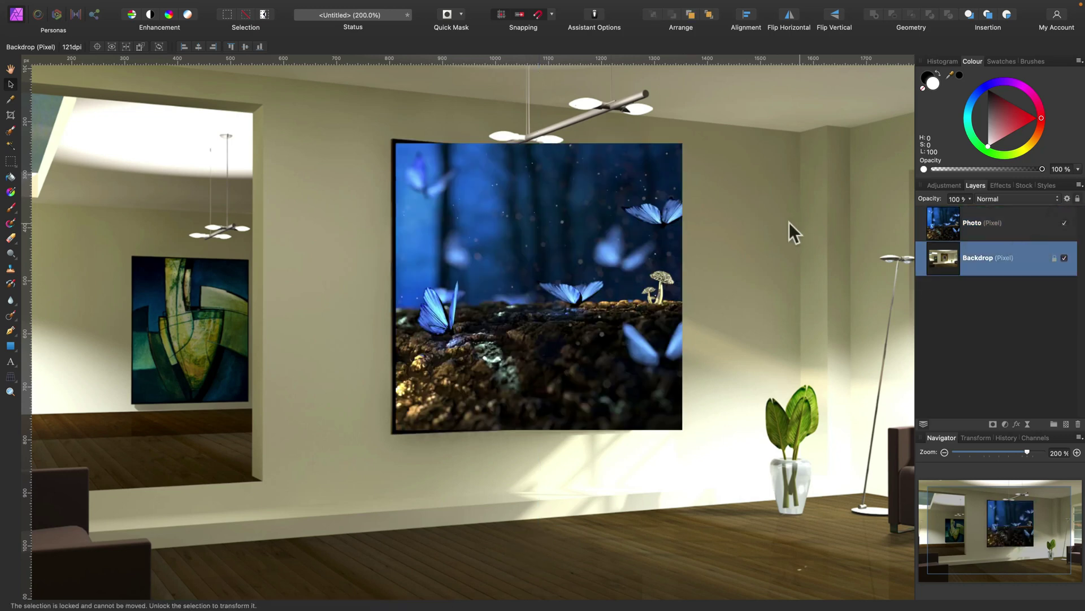
left_click(1035, 223)
right_click(615, 236)
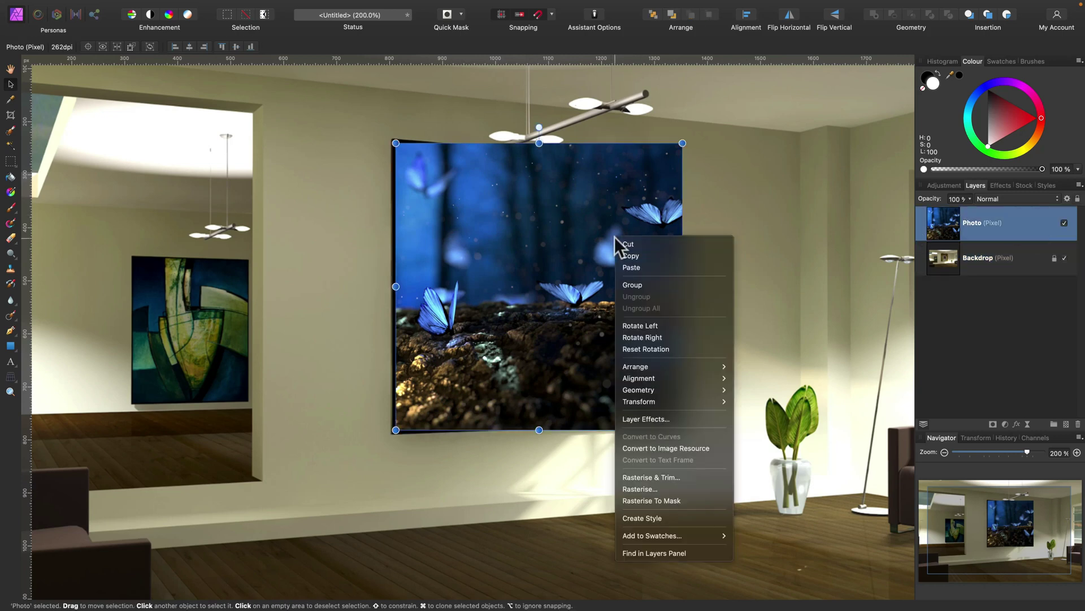
mouse_move(639, 402)
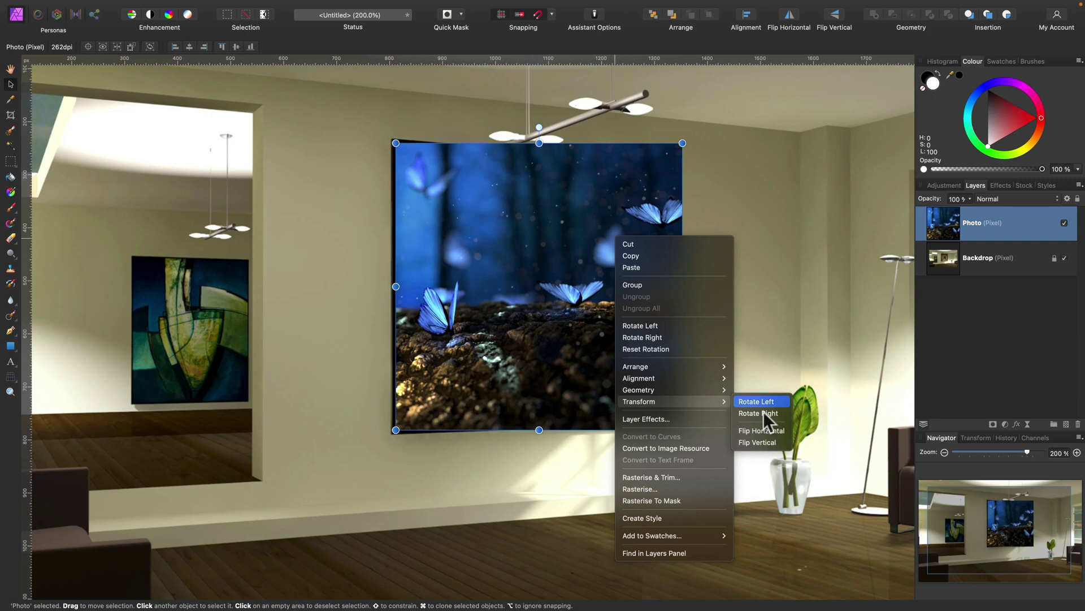
left_click(570, 285)
scroll(565, 280, "up", 1)
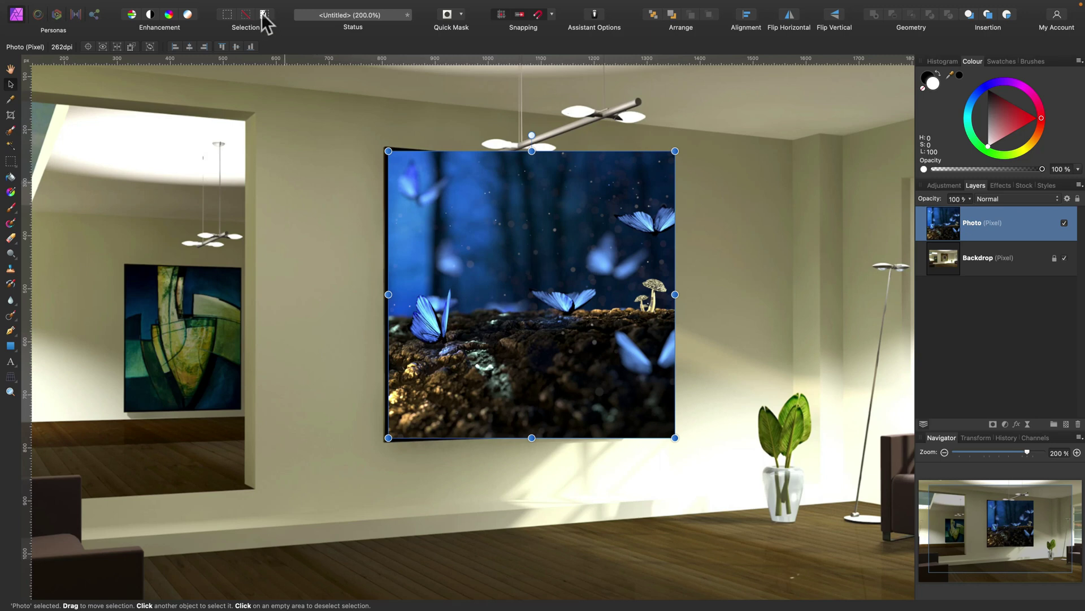
mouse_move(266, 3)
left_click(209, 6)
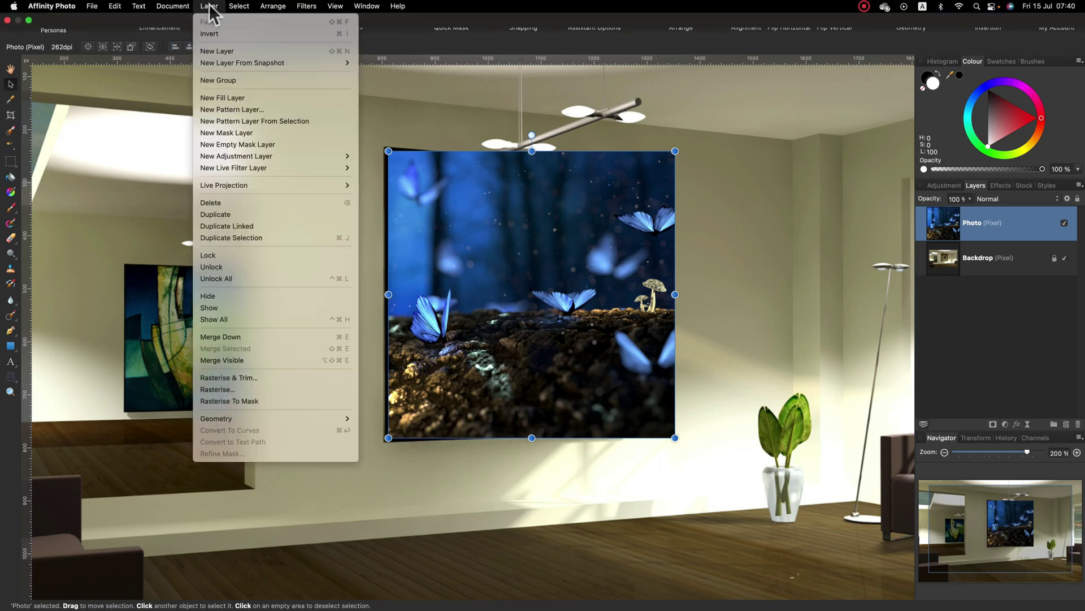
mouse_move(209, 170)
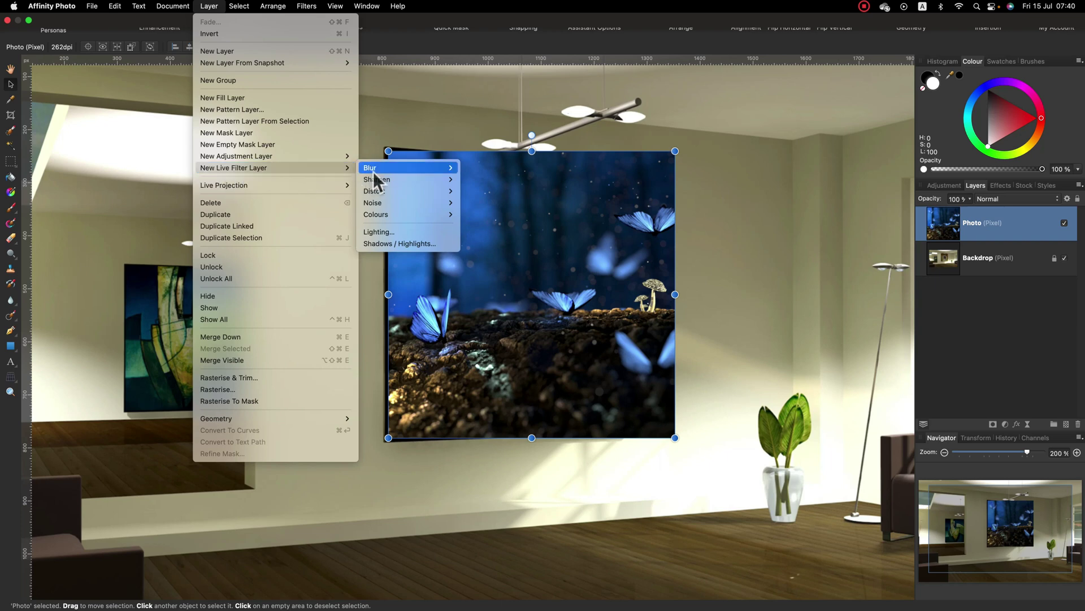
mouse_move(382, 190)
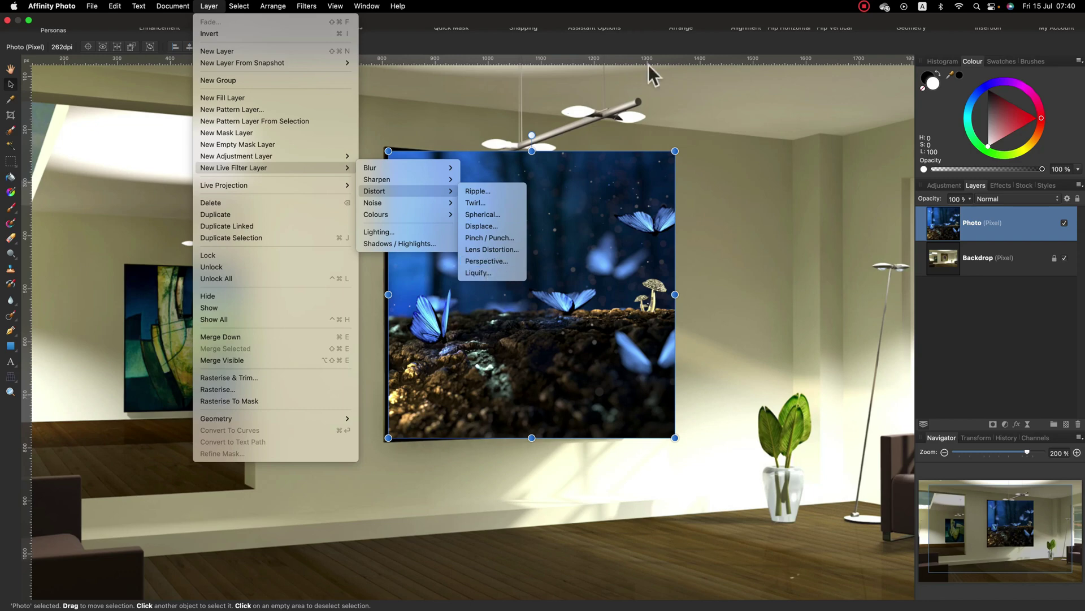
left_click(974, 330)
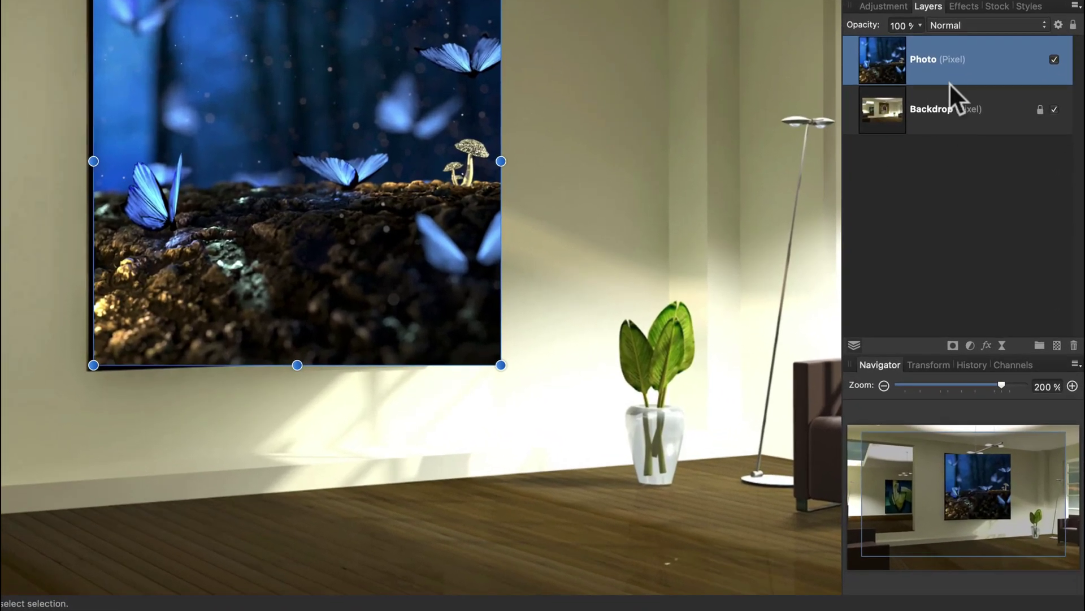
Add a Perspective live filter to the butterfly Photo layer.
left_click(1001, 344)
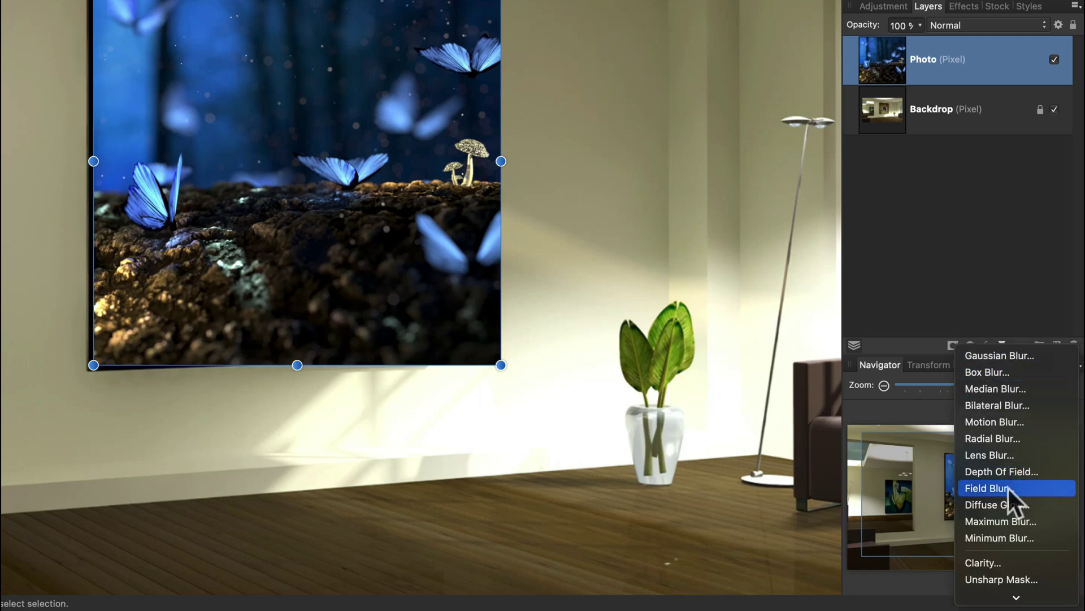
scroll(1008, 487, "down", 5)
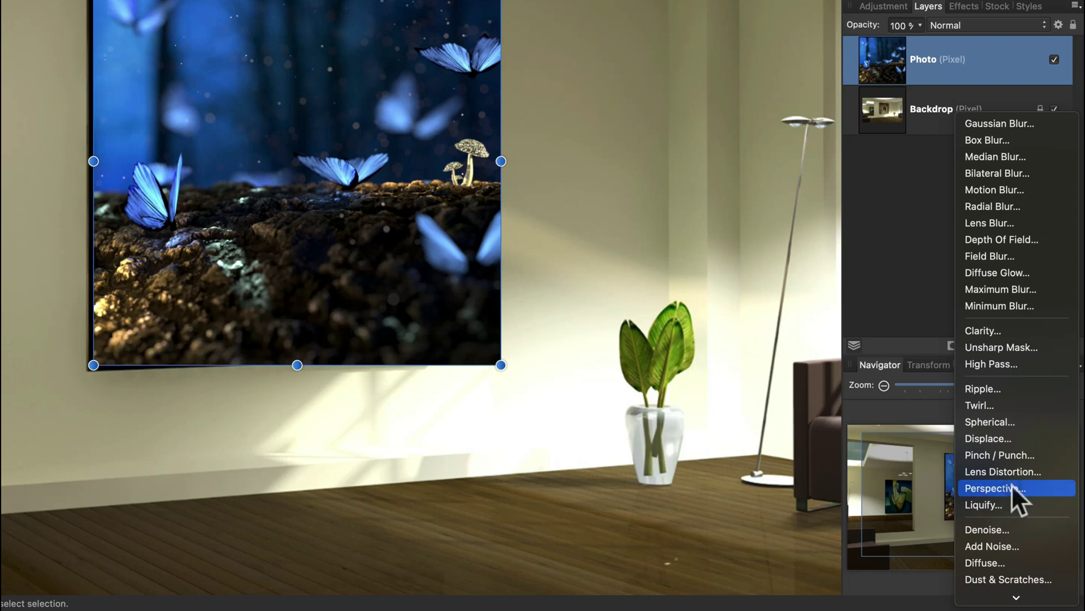
left_click(1011, 484)
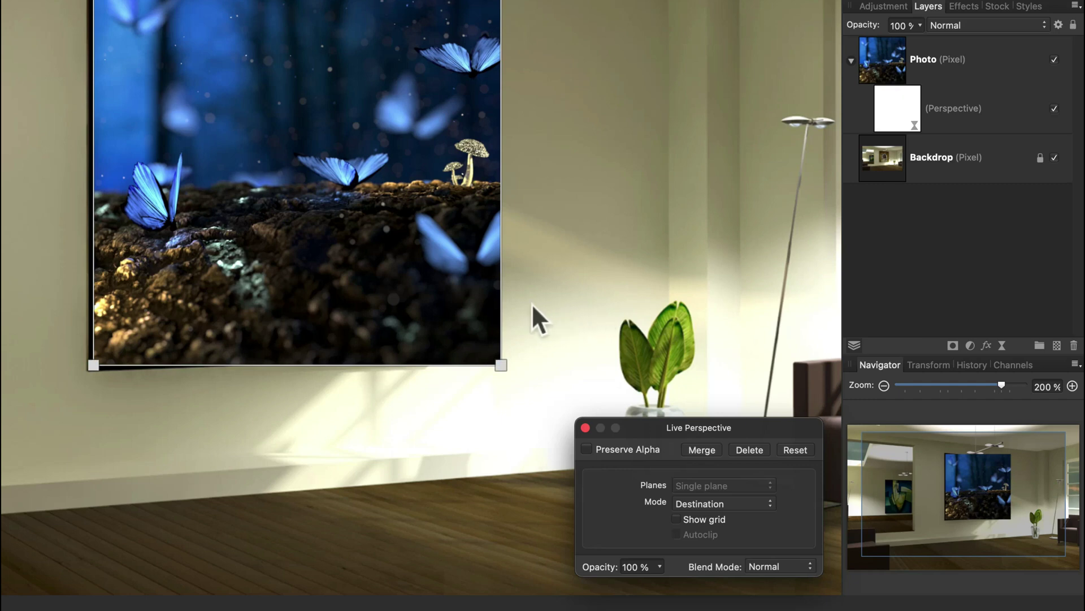
Show the perspective grid and move the photo's bottom-right corner onto the frame's corner.
left_click(676, 519)
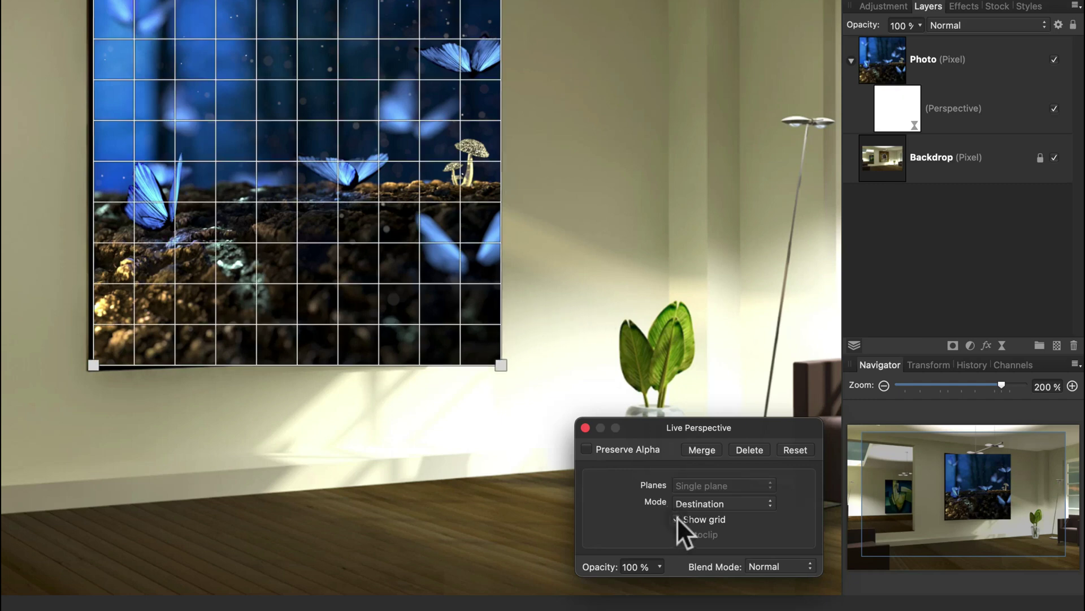
left_click_drag(500, 364, 437, 348)
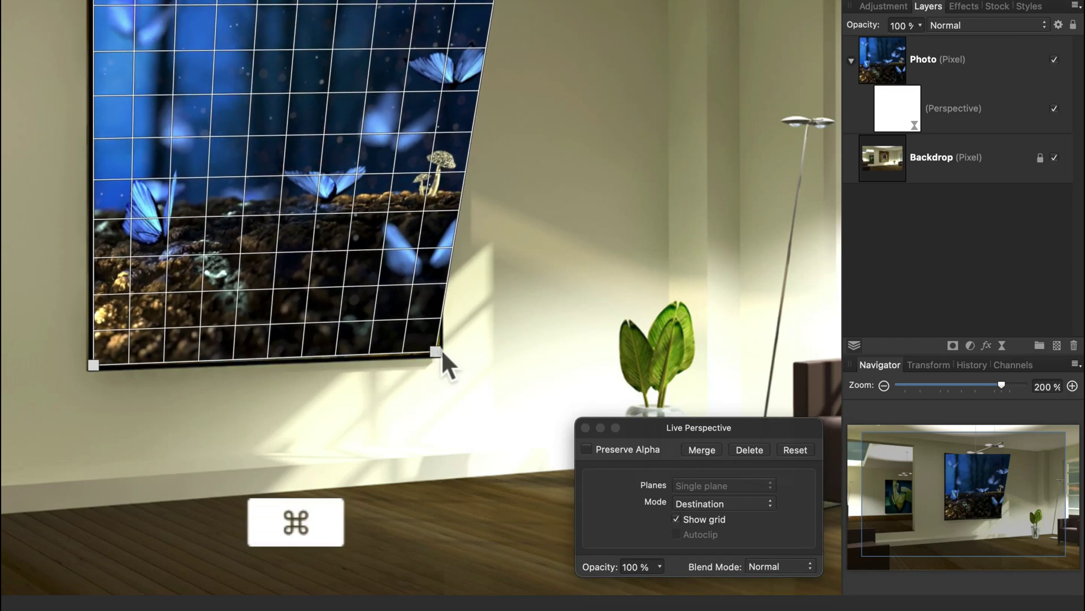
key("super+equal")
scroll(502, 365, "right", 5)
scroll(502, 365, "down", 3)
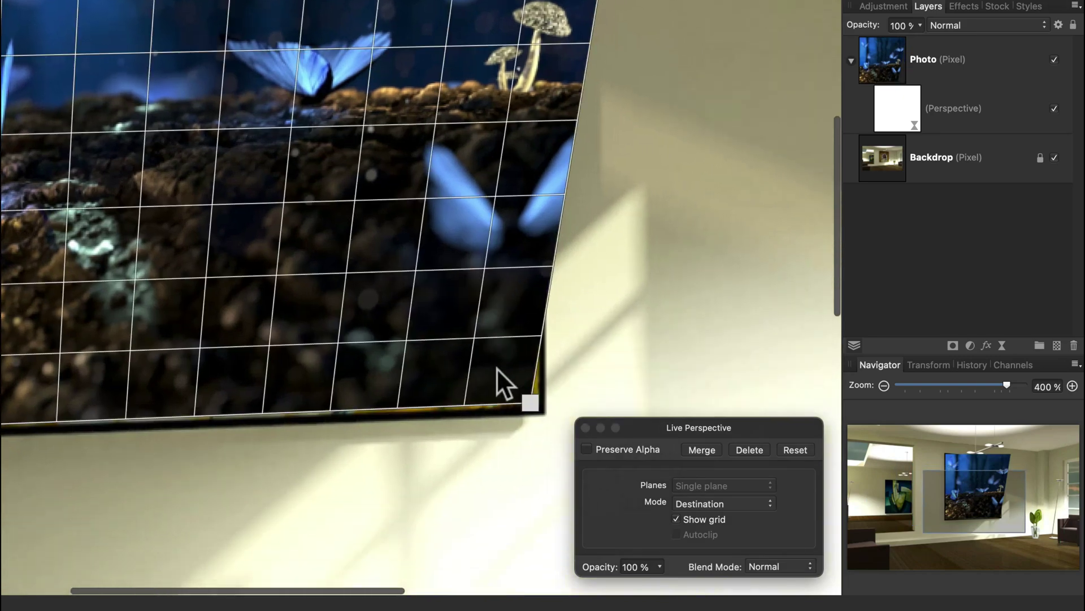
left_click_drag(529, 401, 537, 402)
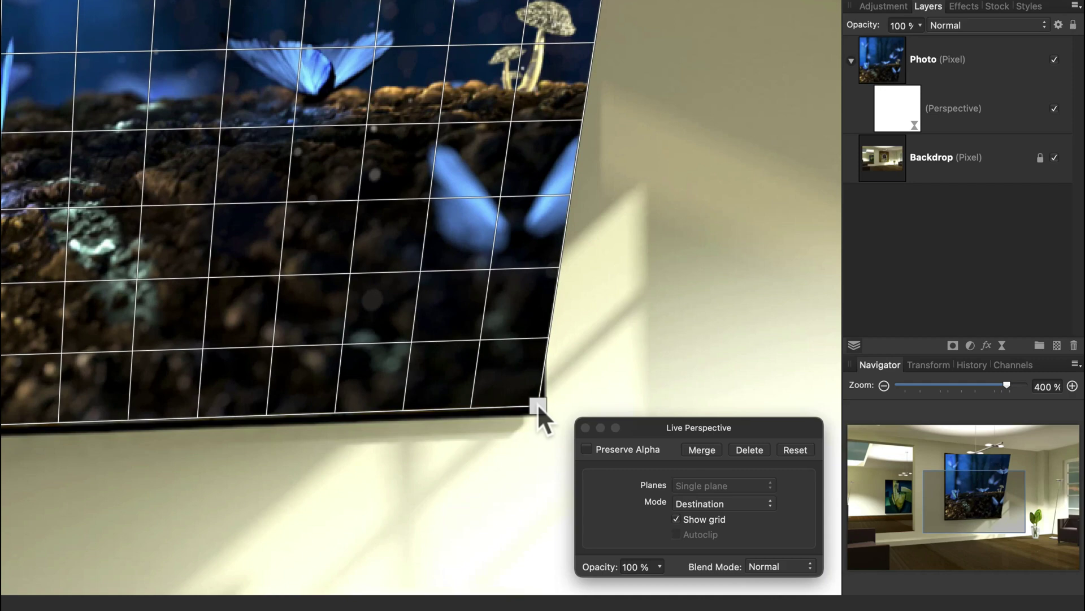
Pull the photo's top-right corner down onto the frame's top-right corner.
scroll(553, 152, "up", 10)
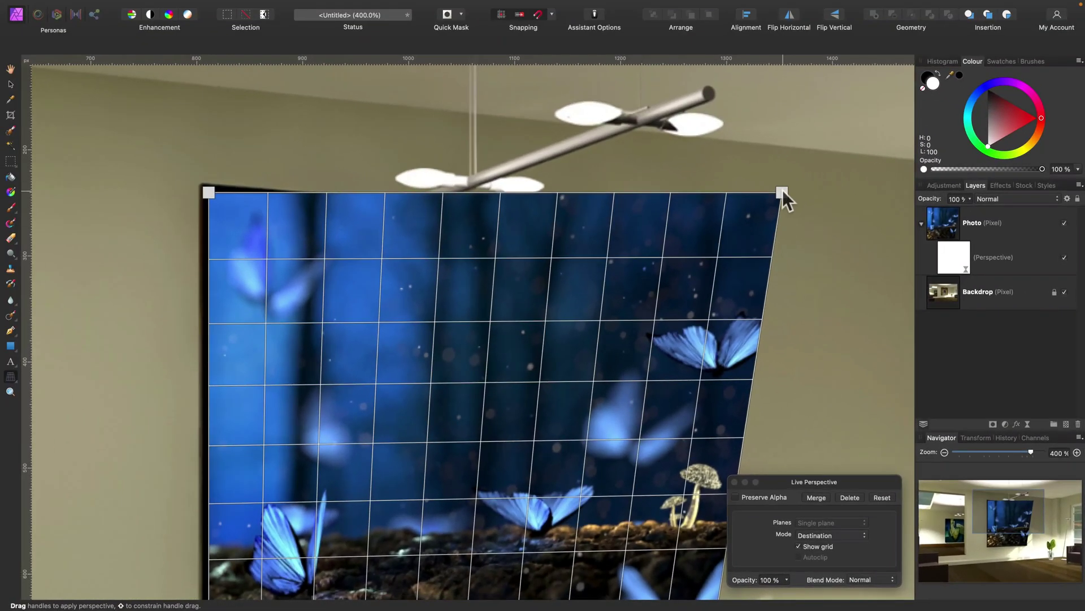
left_click_drag(783, 189, 693, 229)
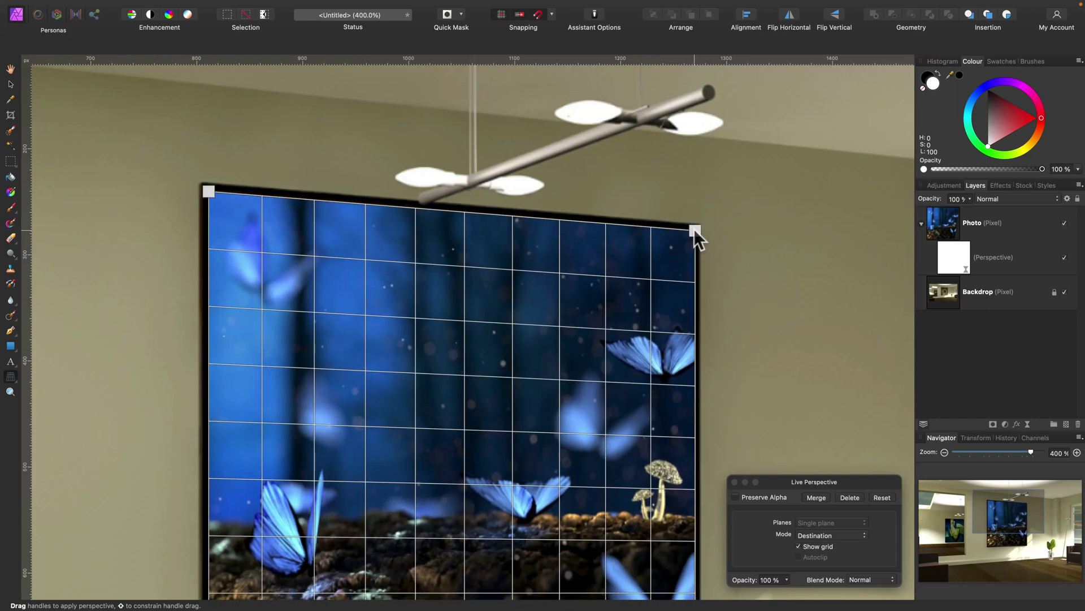
scroll(676, 302, "down", 5)
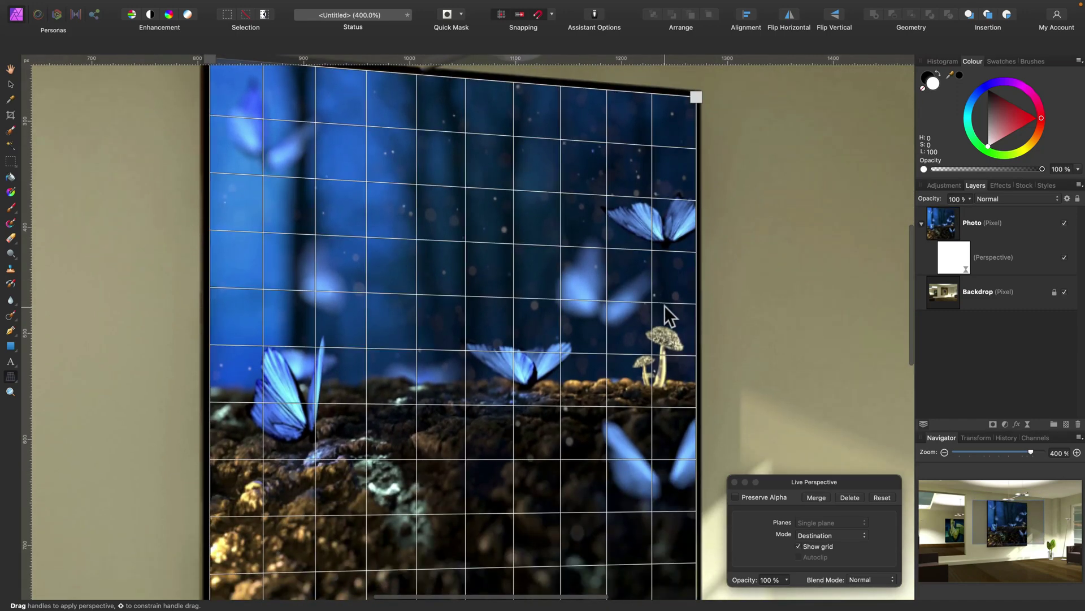
scroll(663, 306, "down", 4)
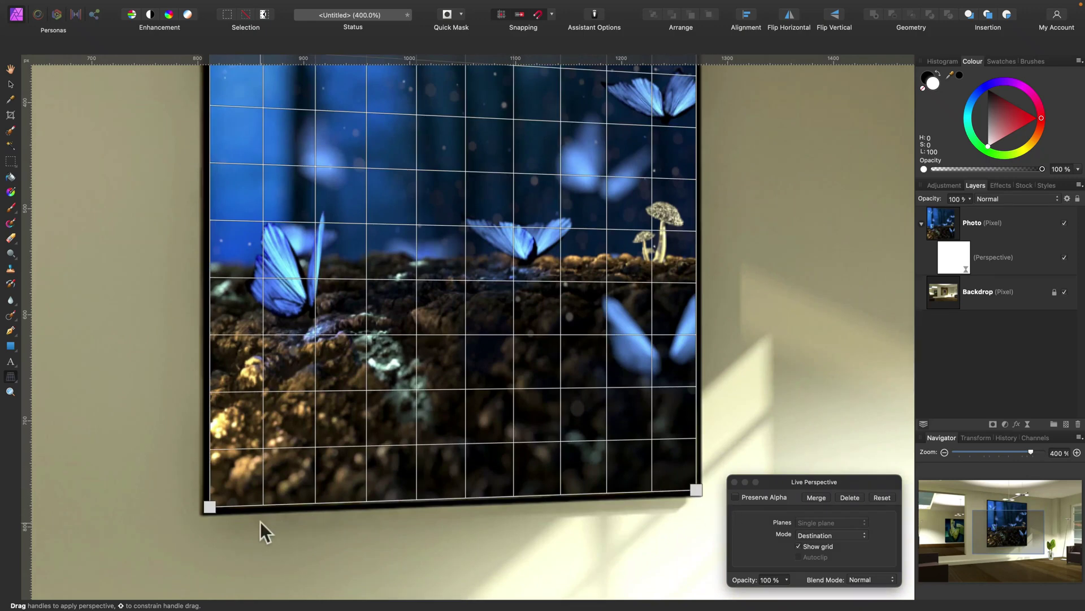
Fine-tune the bottom-right corner onto the frame at higher zoom, with snapping turned off.
left_click_drag(699, 487, 697, 489)
left_click_drag(213, 507, 212, 508)
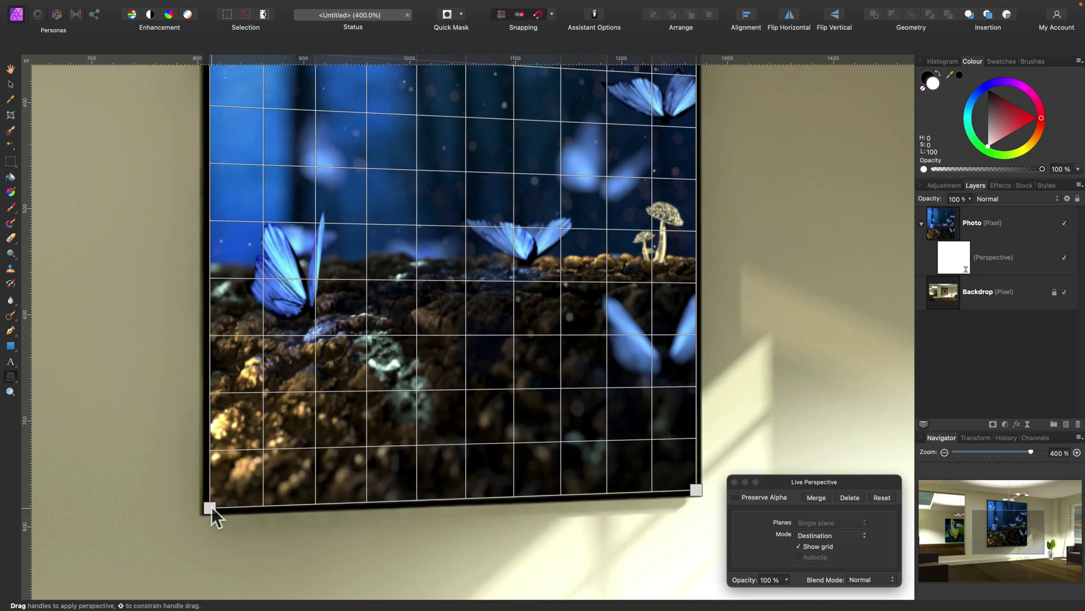
key("super+equal")
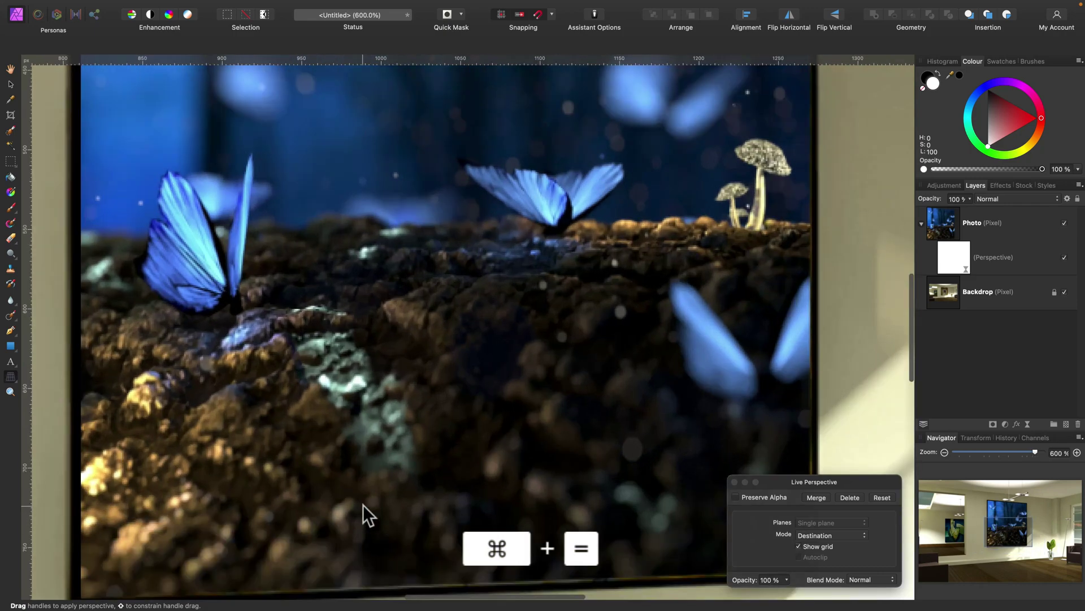
scroll(530, 488, "right", 5)
scroll(530, 489, "down", 2)
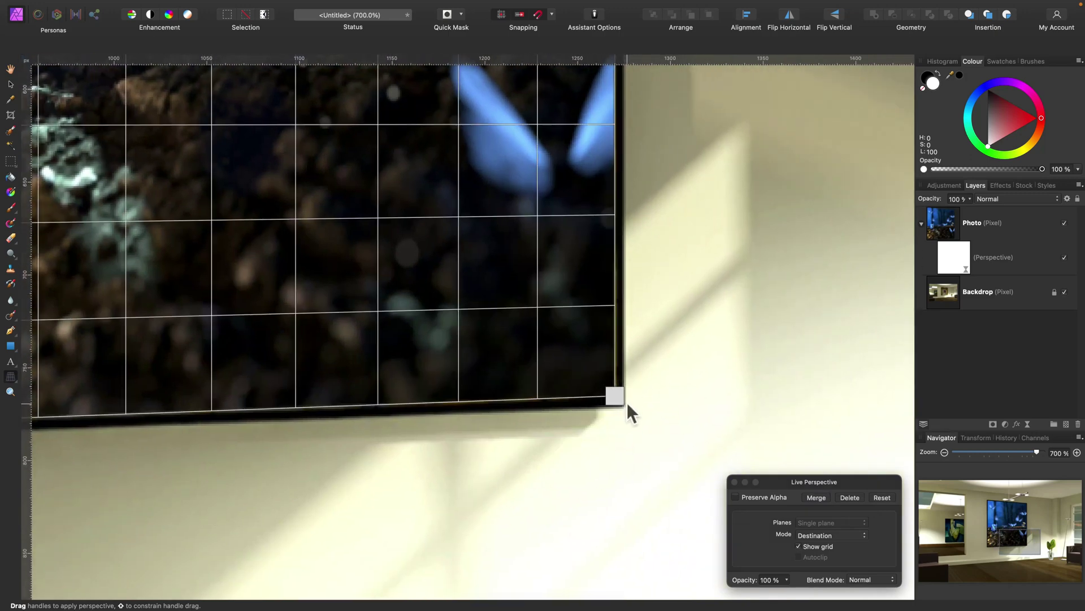
left_click_drag(613, 395, 621, 397)
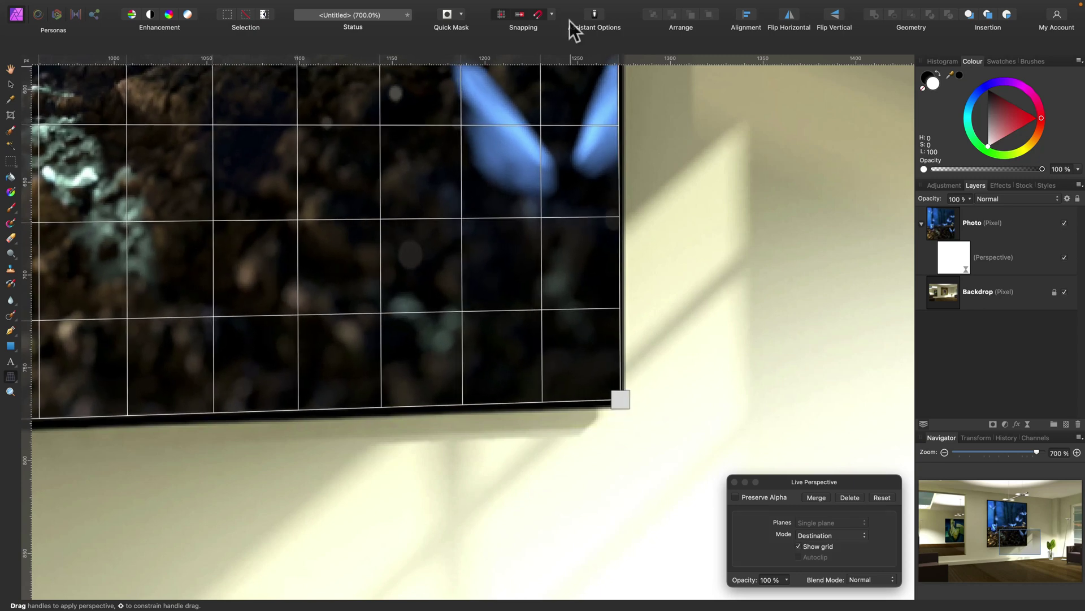
left_click(540, 14)
mouse_move(619, 397)
left_mouse_down()
mouse_move(598, 379)
mouse_move(617, 396)
left_mouse_up()
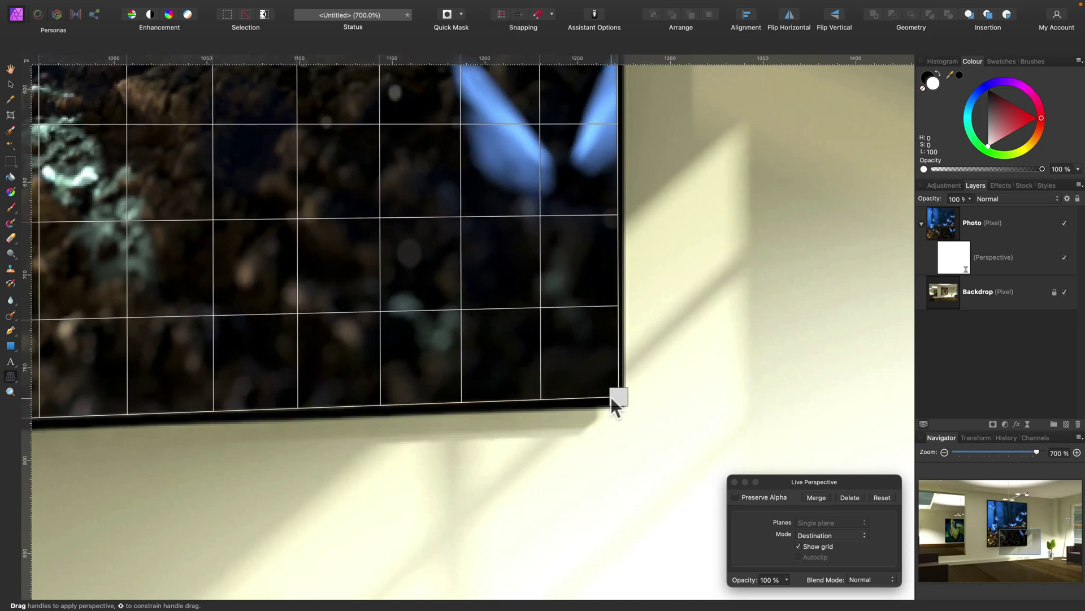
Align the photo's bottom-left and top-left corners exactly with the frame corners.
scroll(611, 395, "left", 6)
scroll(582, 401, "right", 2)
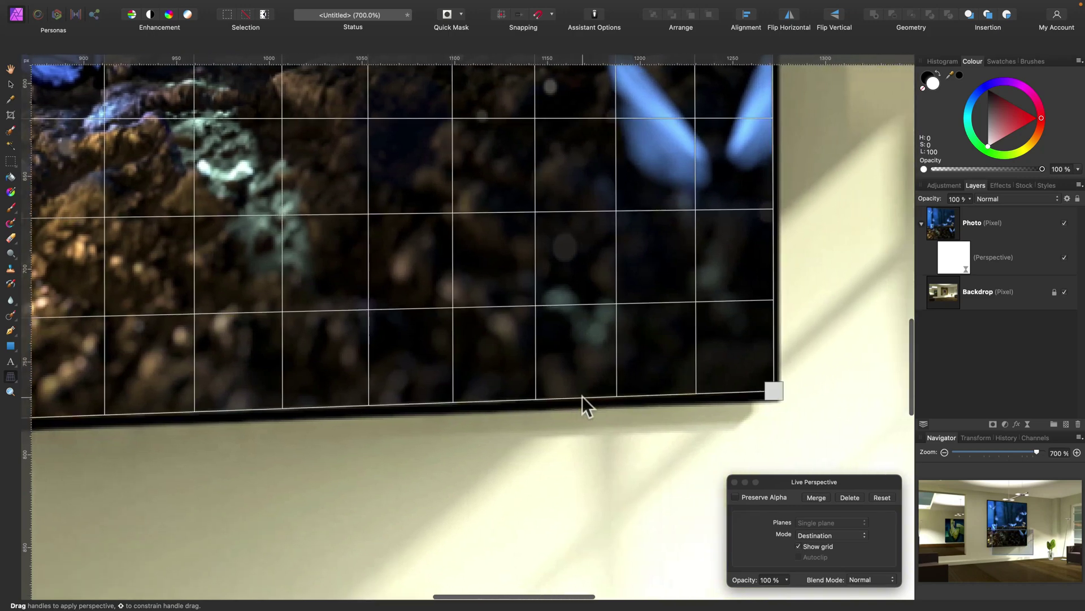
scroll(486, 384, "left", 4)
scroll(490, 387, "right", 1)
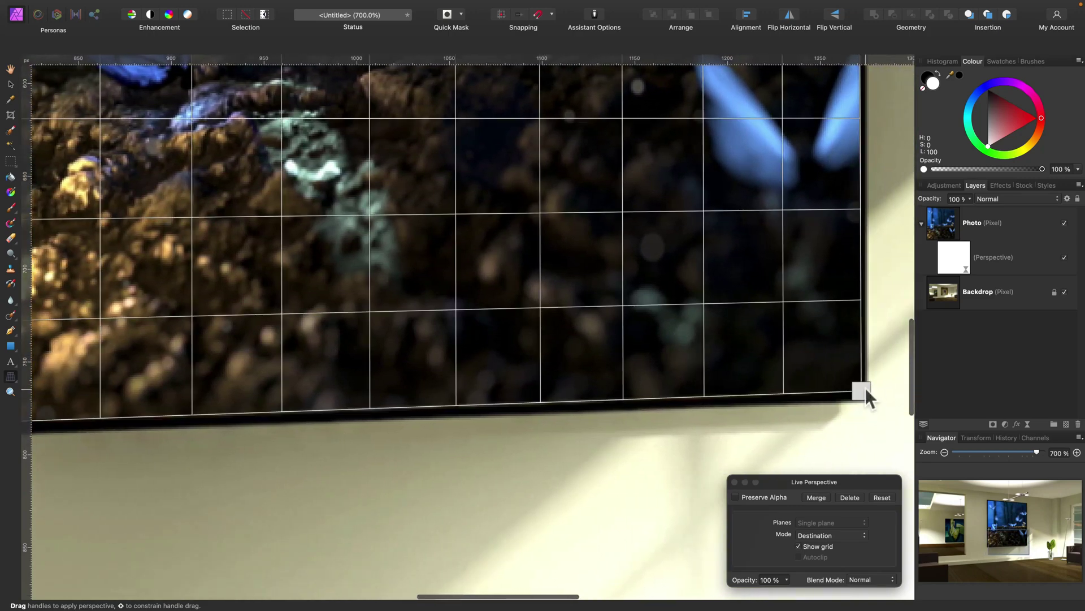
scroll(257, 430, "left", 7)
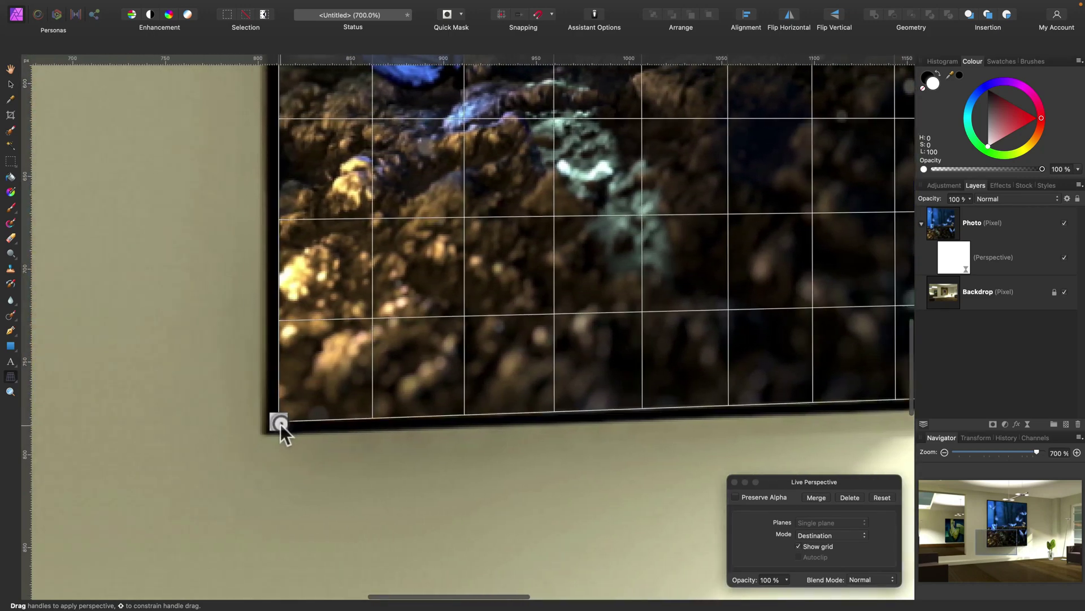
mouse_move(277, 426)
left_mouse_down()
mouse_move(264, 433)
mouse_move(277, 422)
left_mouse_up()
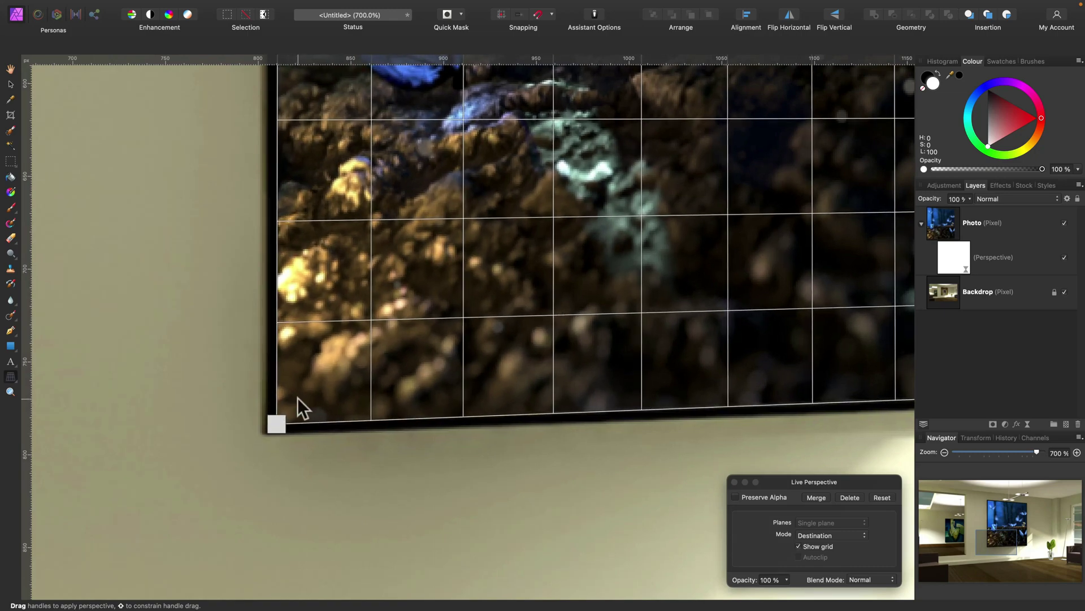
scroll(298, 398, "up", 15)
scroll(301, 392, "up", 5)
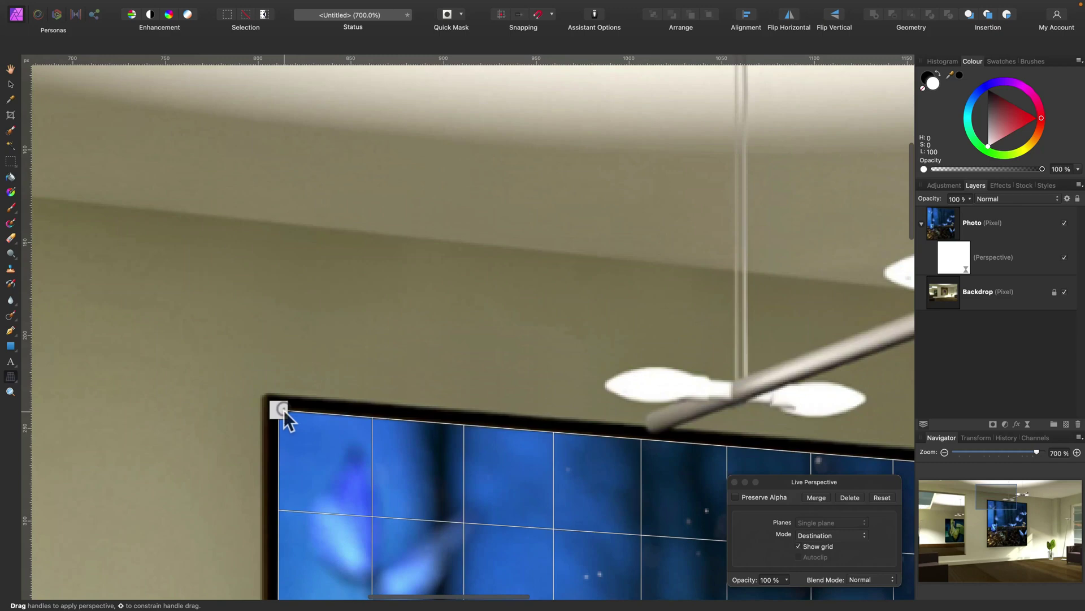
mouse_move(278, 409)
left_mouse_down()
mouse_move(297, 422)
mouse_move(281, 408)
left_mouse_up()
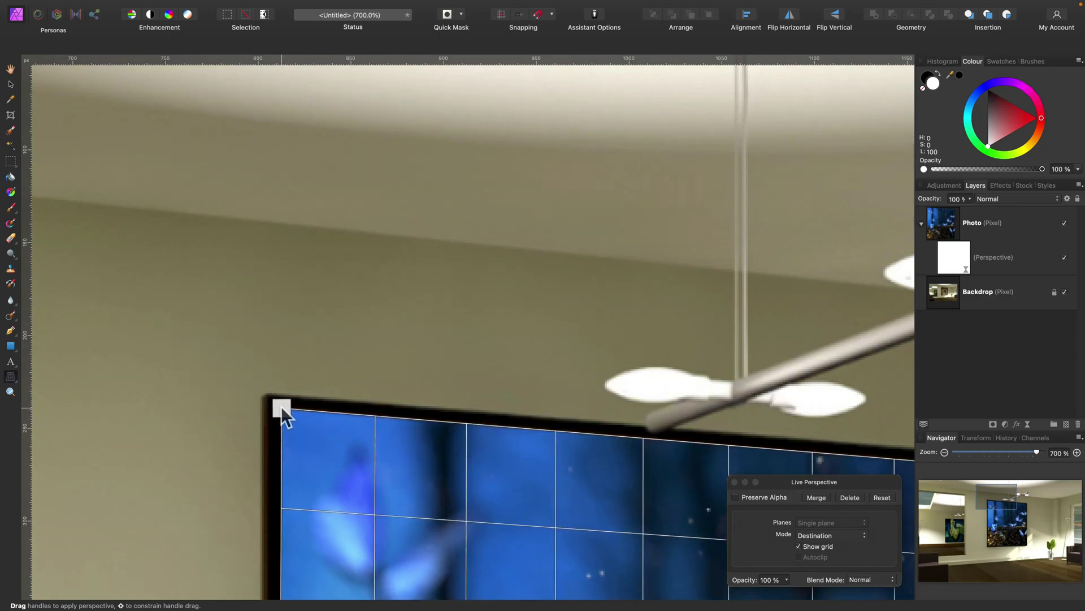
Nudge the top-right corner onto the frame and move the Live Perspective panel aside.
scroll(518, 427, "right", 10)
scroll(553, 440, "right", 1)
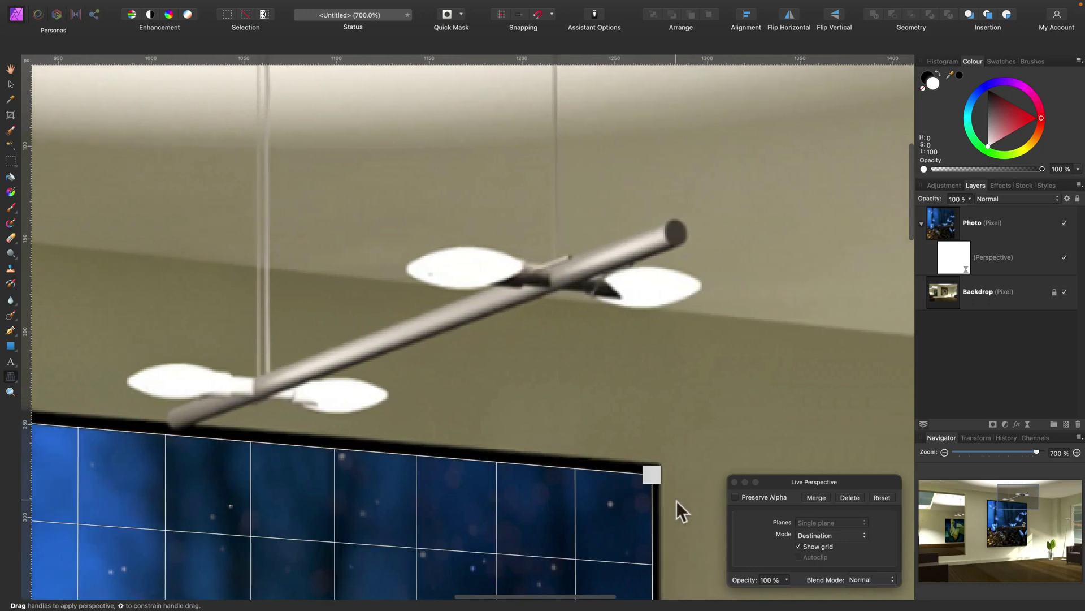
left_click_drag(651, 474, 652, 470)
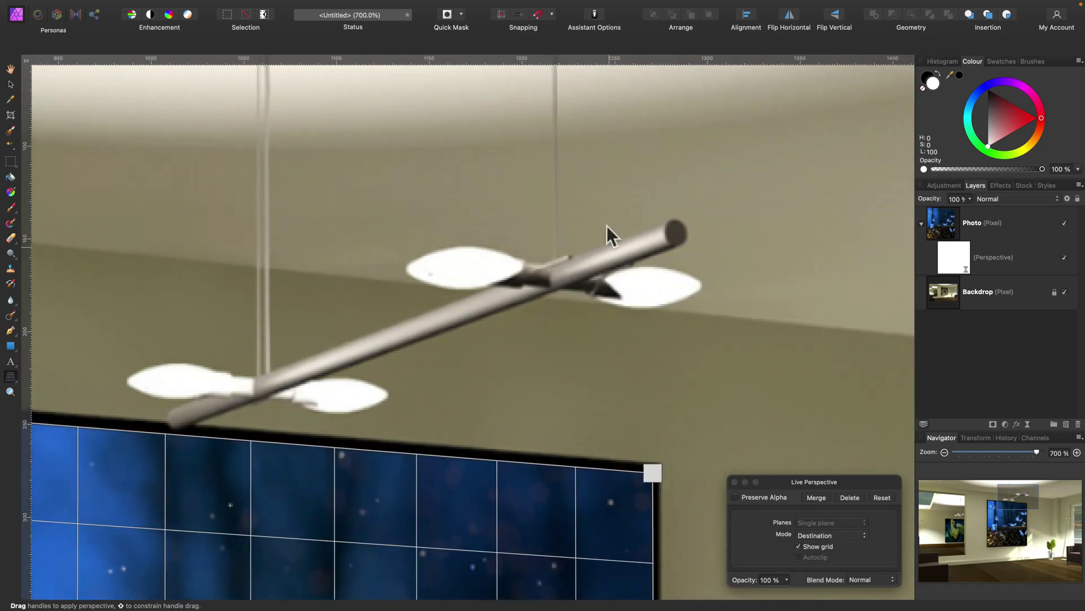
left_click_drag(843, 479, 816, 241)
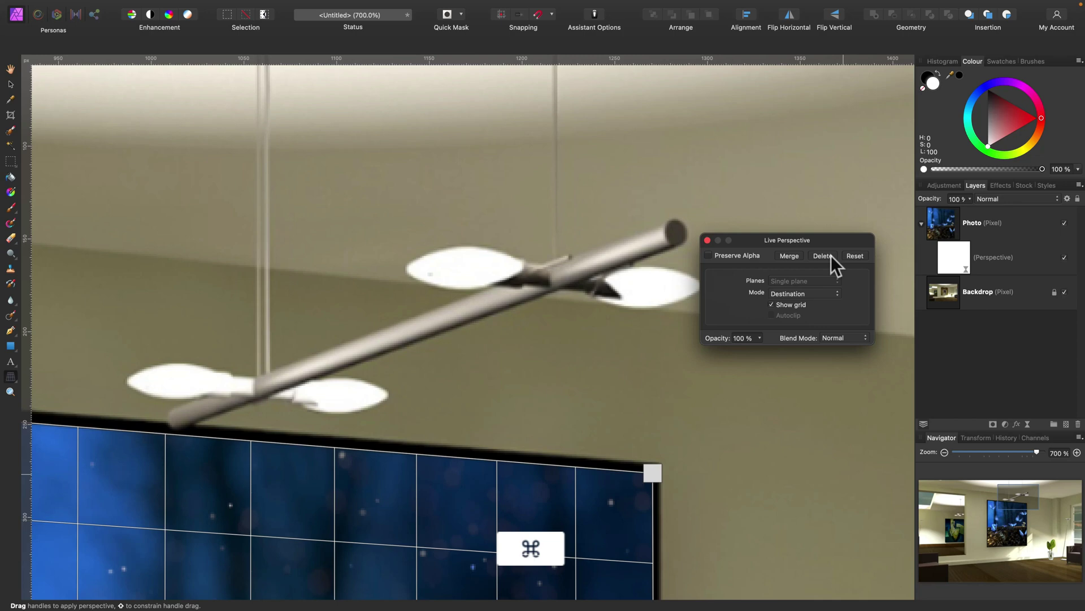
Close the Live Perspective settings, turn snapping back on and view the framed photo at 300%.
key("super+minus")
key("super+minus")
key("super+minus")
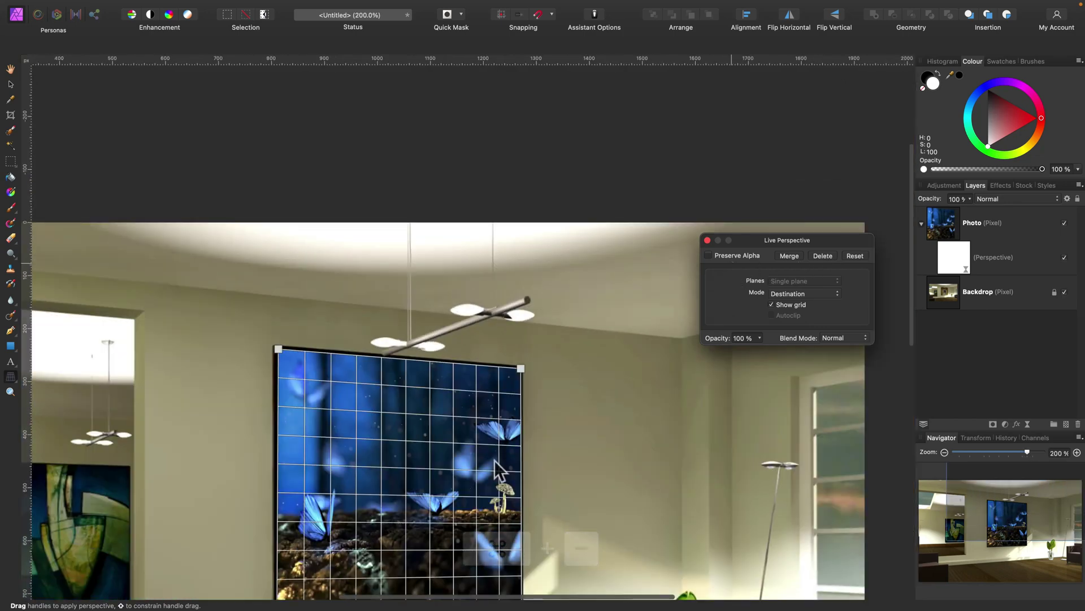
scroll(698, 260, "down", 5)
left_click(707, 239)
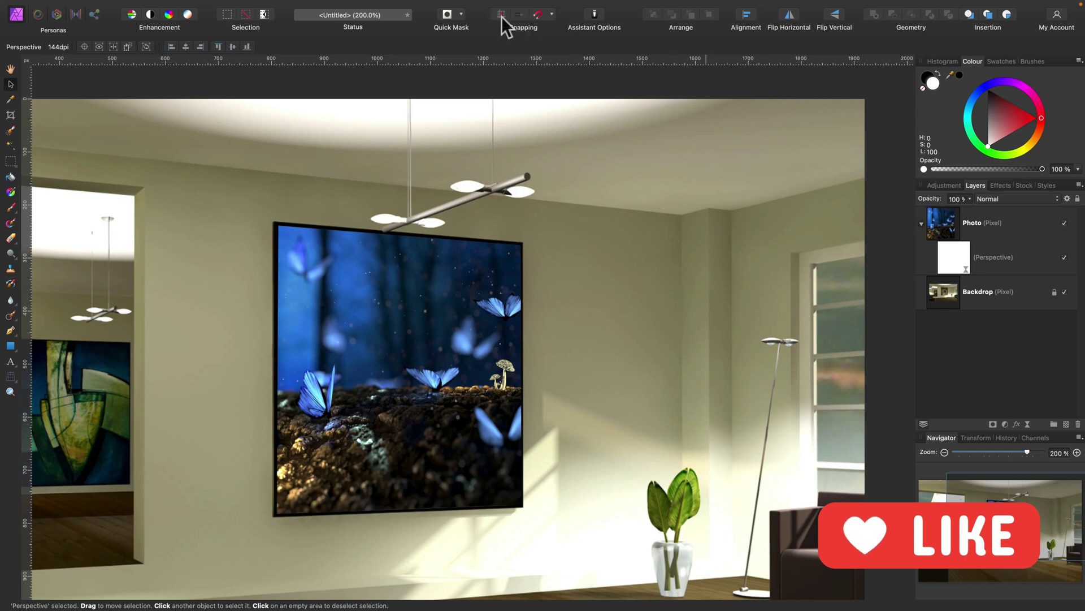
left_click(519, 14)
key("super+0")
key("super+equal")
key("super+equal")
key("super+minus")
key("super+minus")
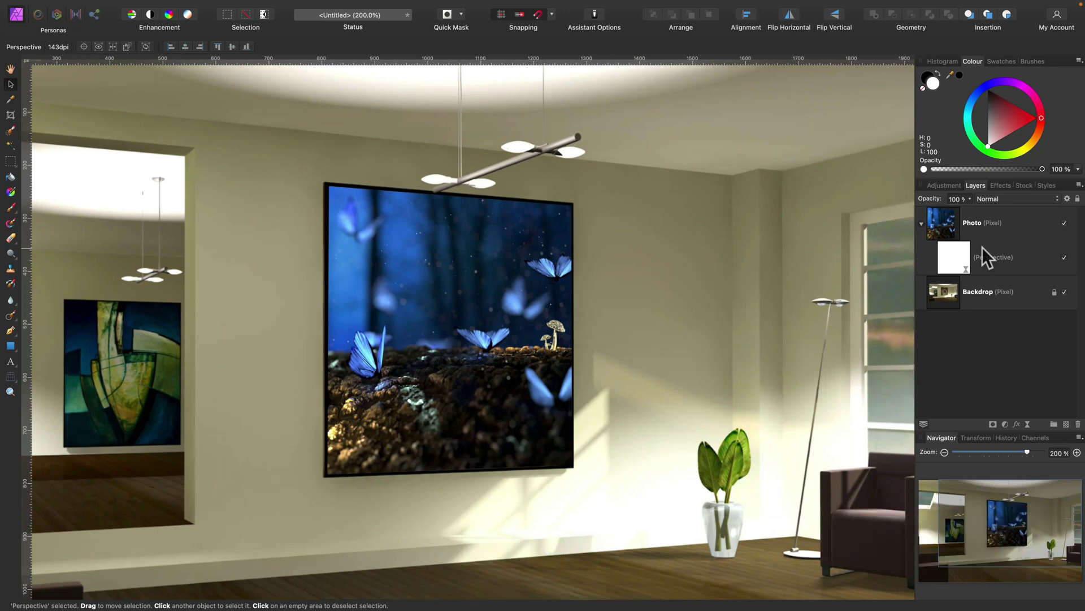
key("super+equal")
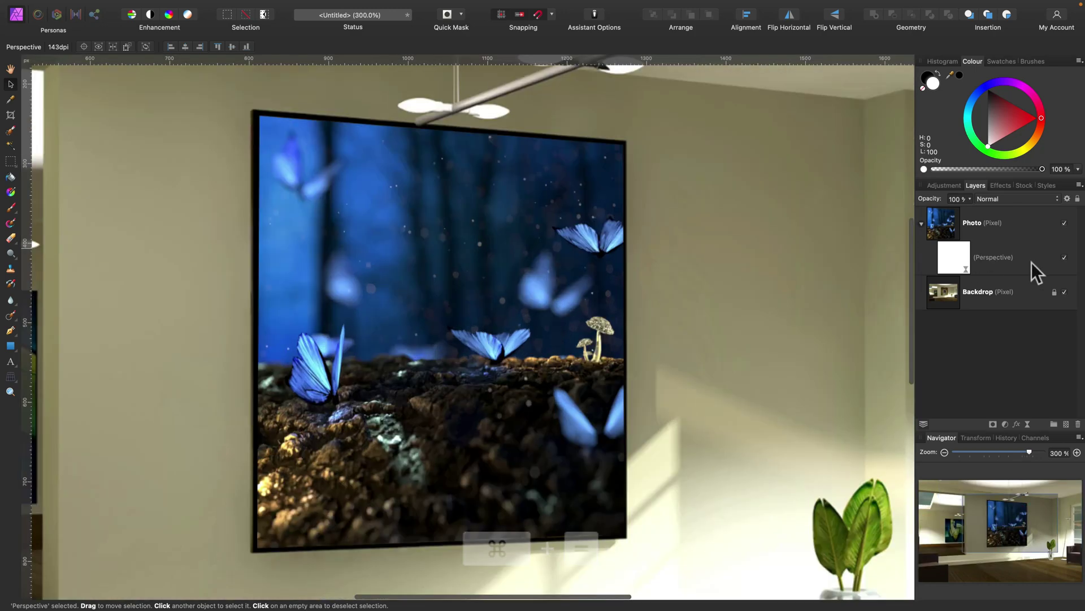
Reopen the Photo layer's Perspective filter, drag the top-right corner inward with the grid shown, then close it.
left_click(1030, 263)
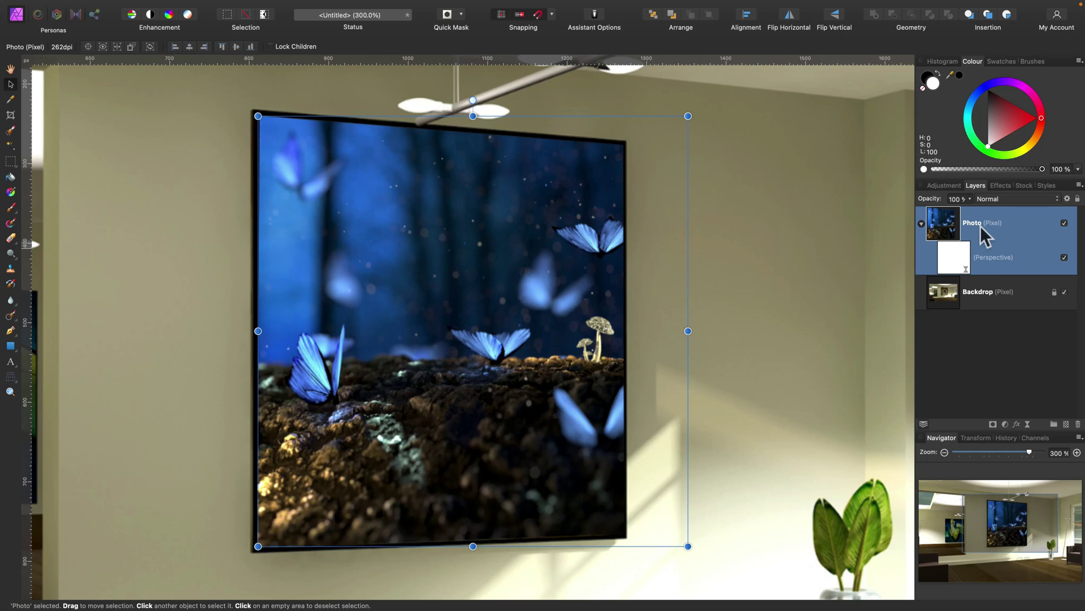
double_click(955, 250)
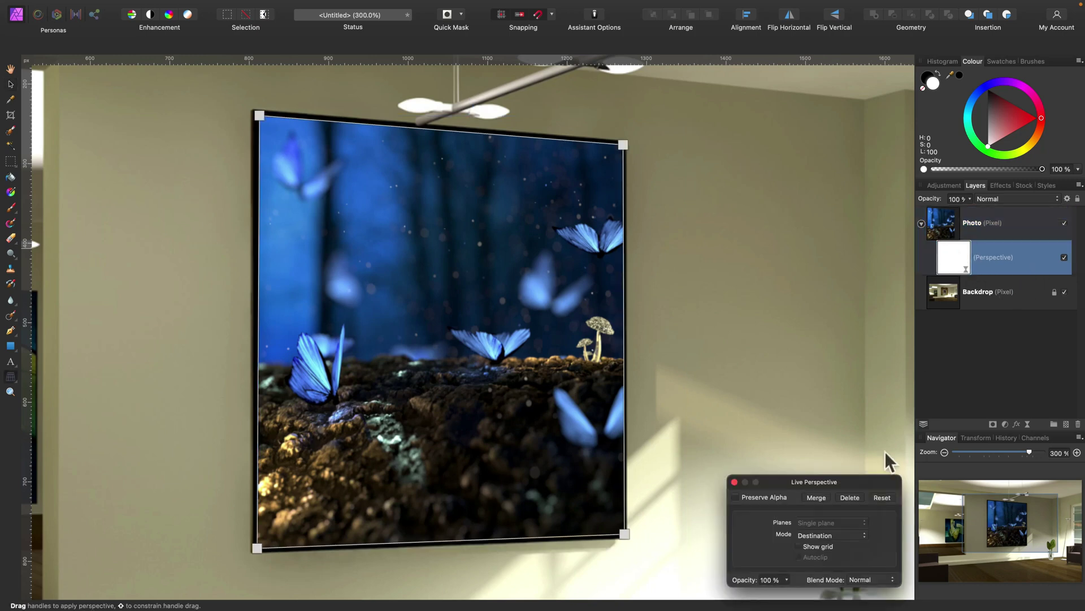
left_click_drag(880, 478, 835, 237)
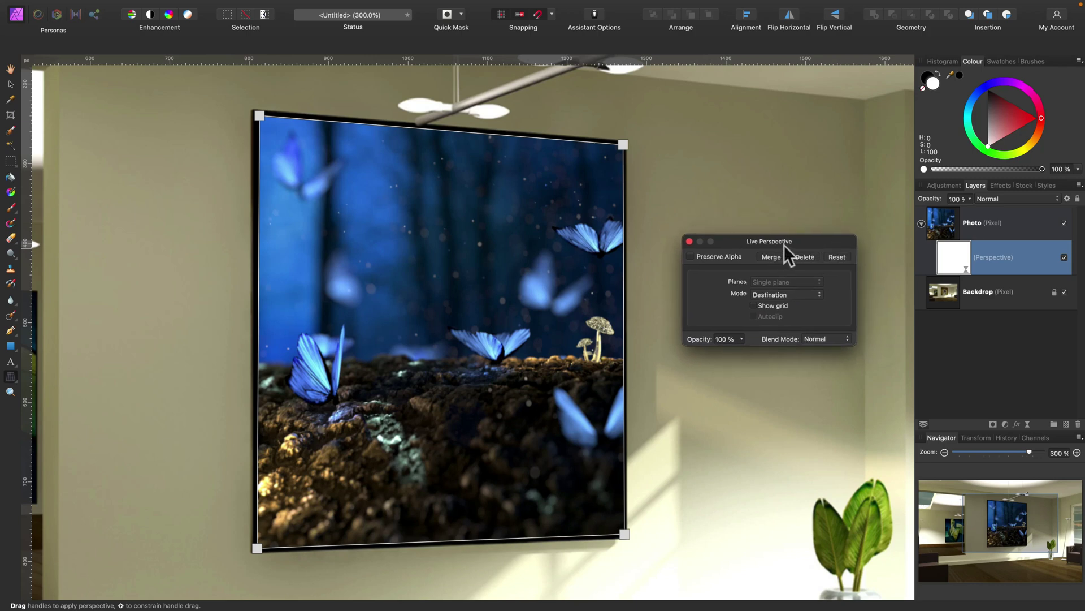
left_click(754, 305)
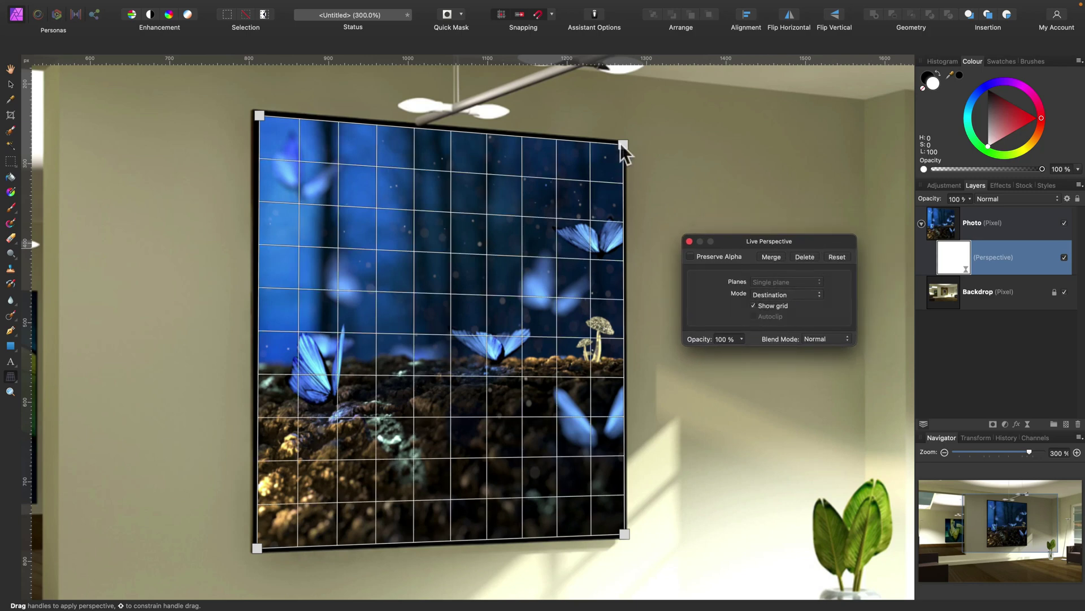
left_click_drag(623, 144, 538, 107)
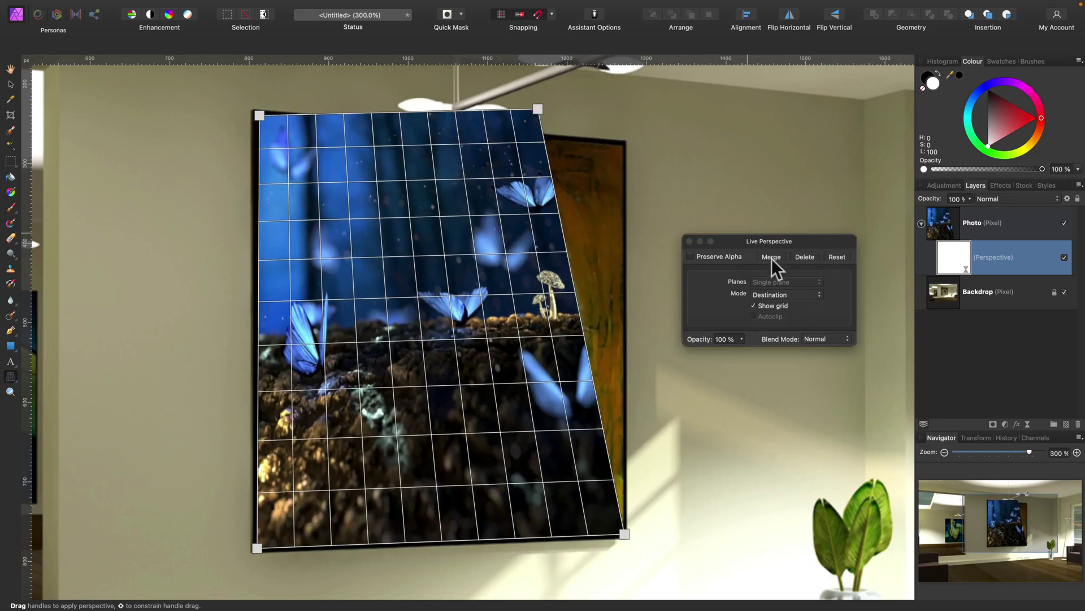
left_click(845, 257)
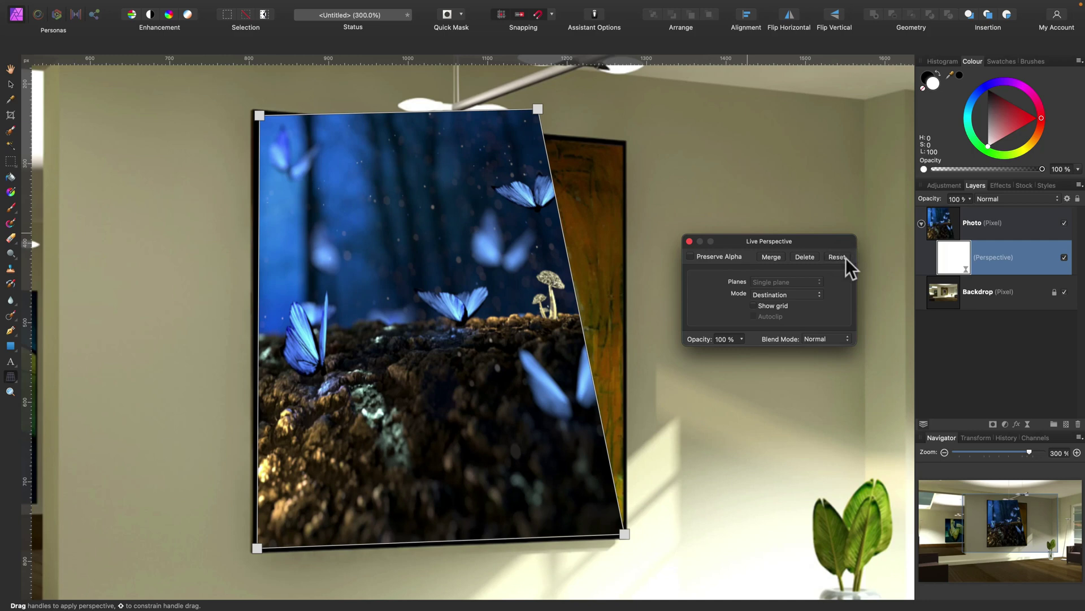
left_click(689, 241)
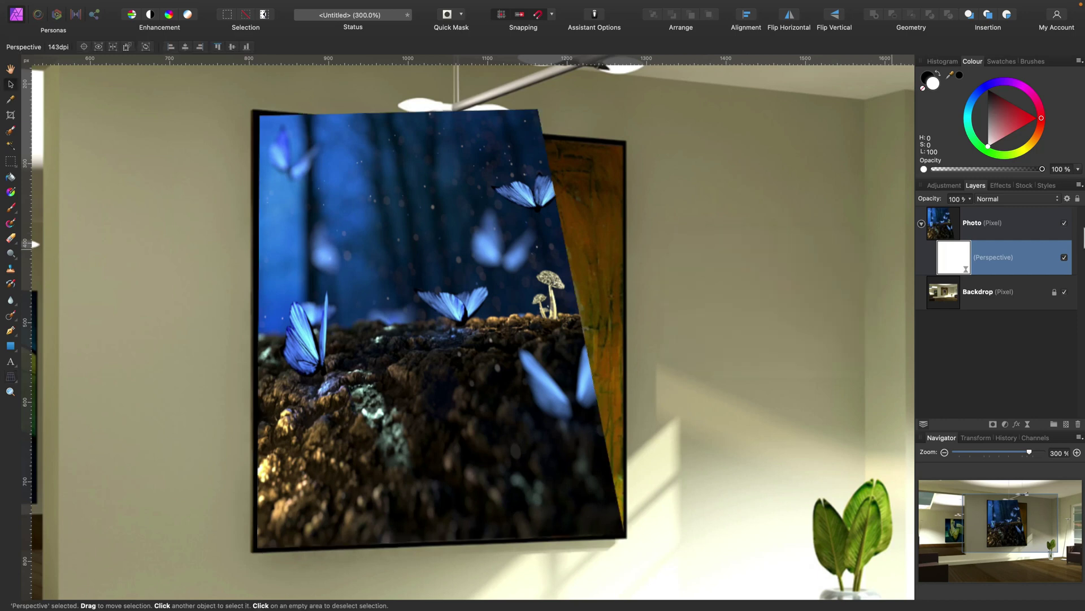
Select the Perspective filter, undo the test corner drag, then reselect the Photo layer.
left_click(1016, 225)
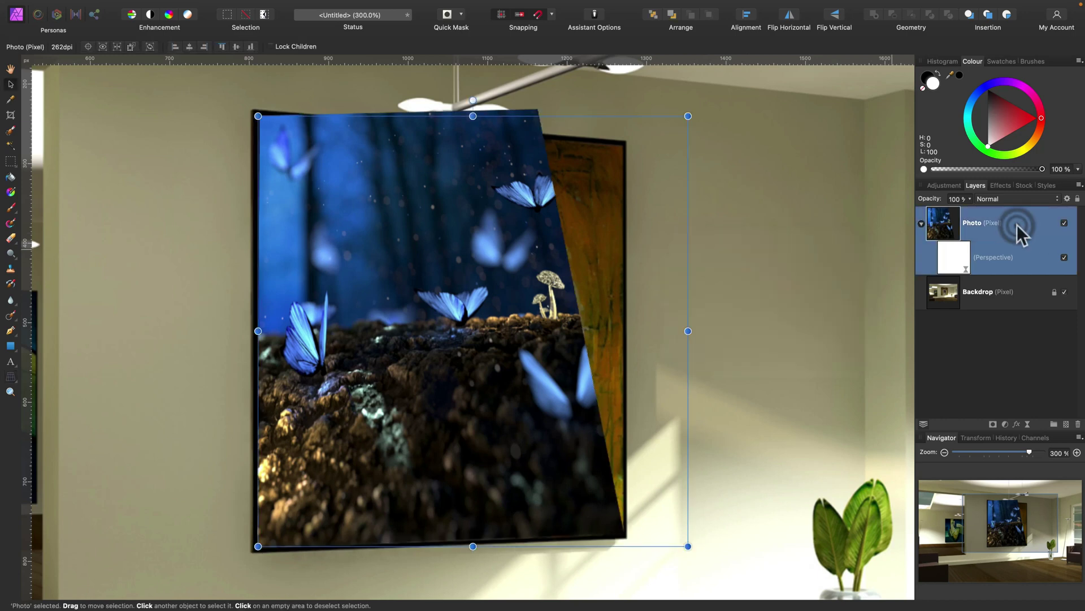
left_click(1019, 255, "super")
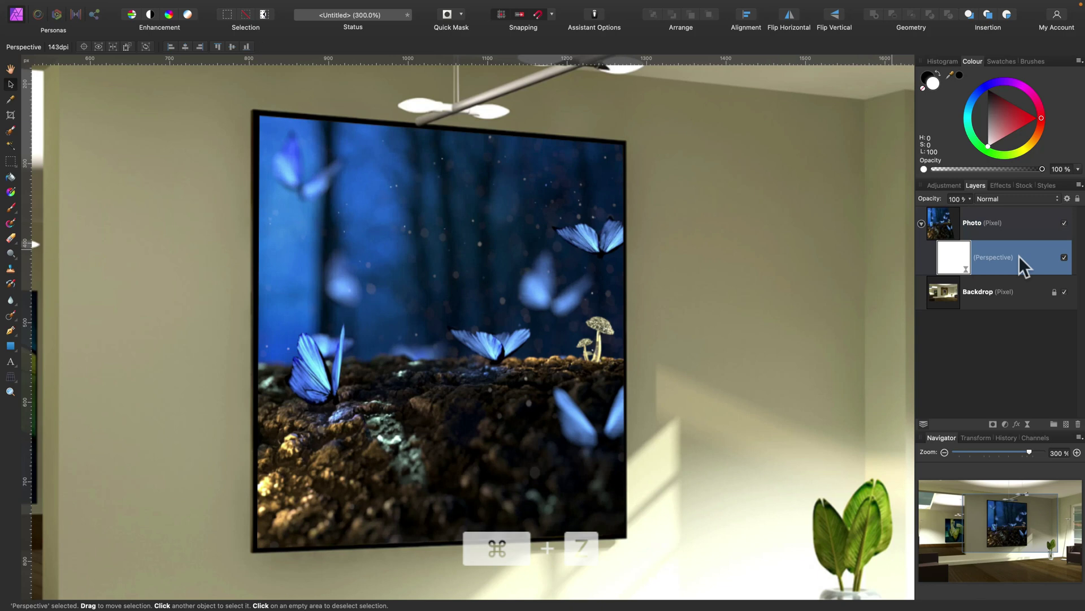
key("super+minus")
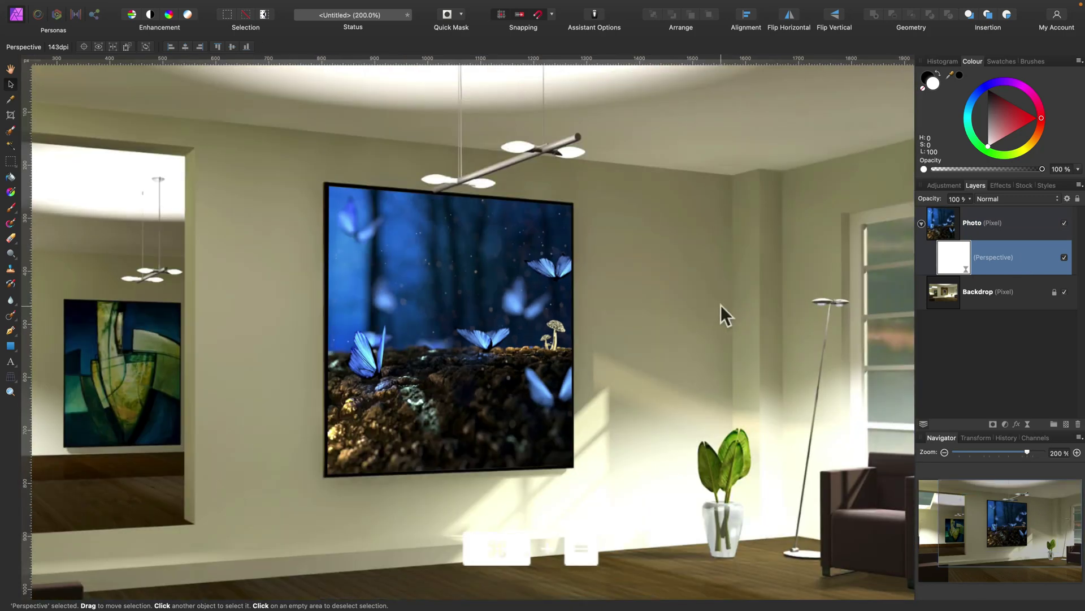
key("super+equal")
left_click(987, 223)
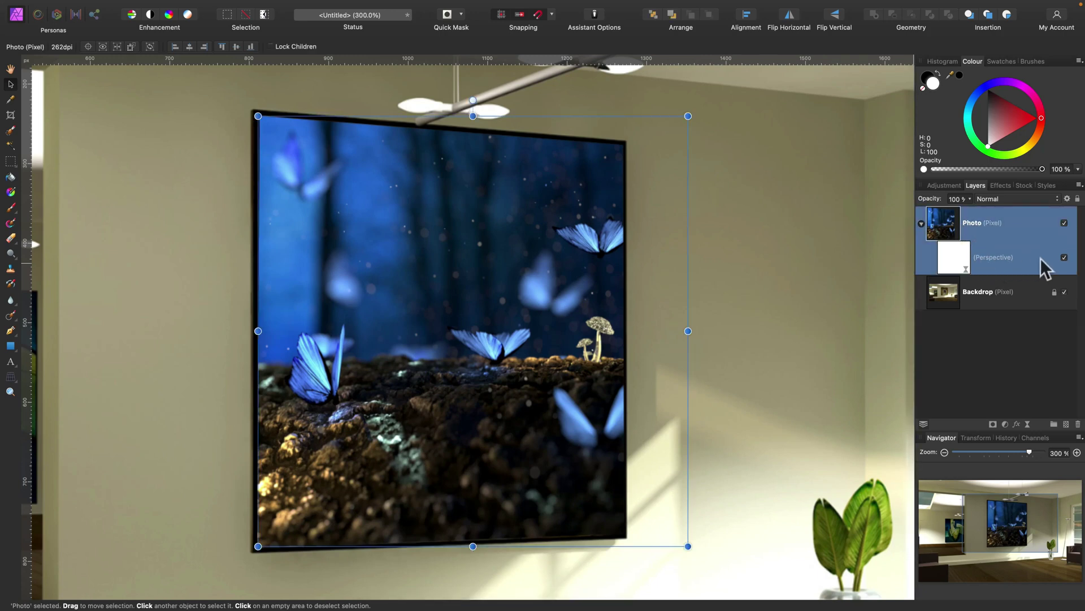
Reopen the Perspective filter settings, move the panel off the photo and display the grid.
double_click(956, 255)
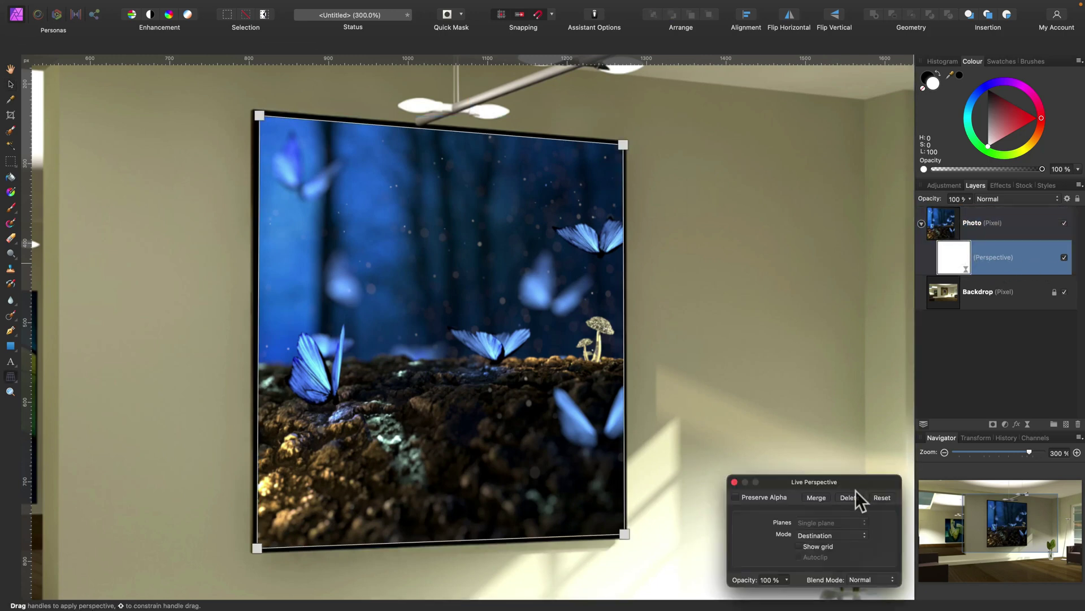
left_click_drag(855, 479, 842, 287)
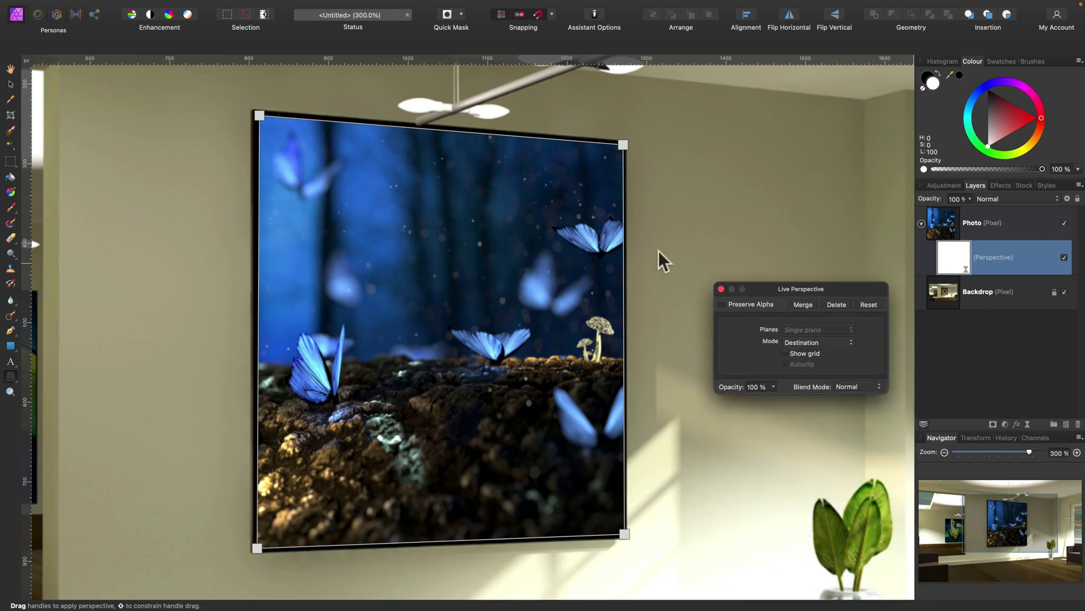
left_click(786, 353)
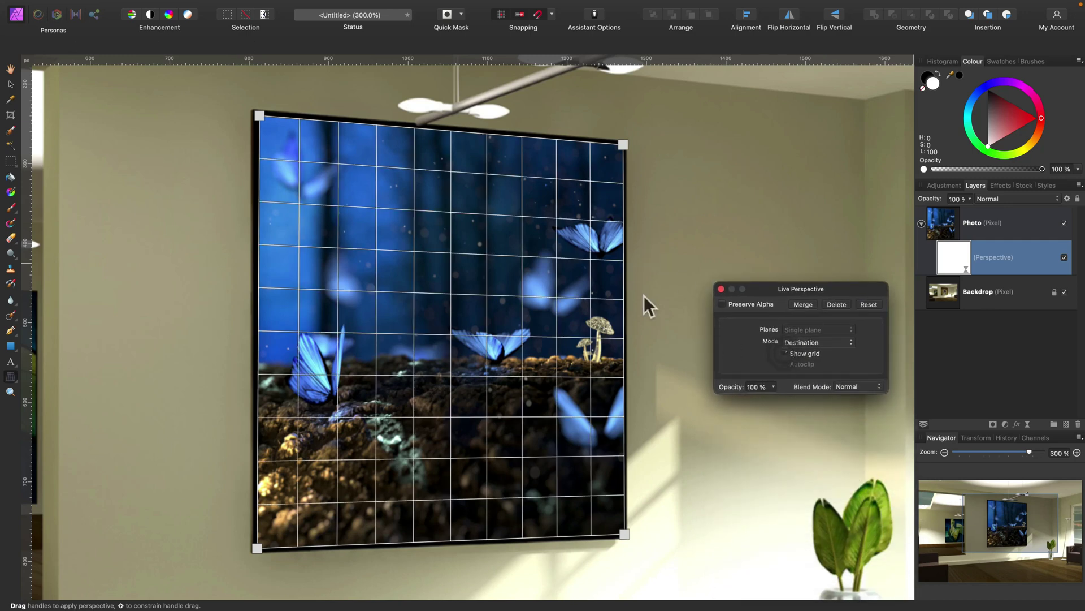